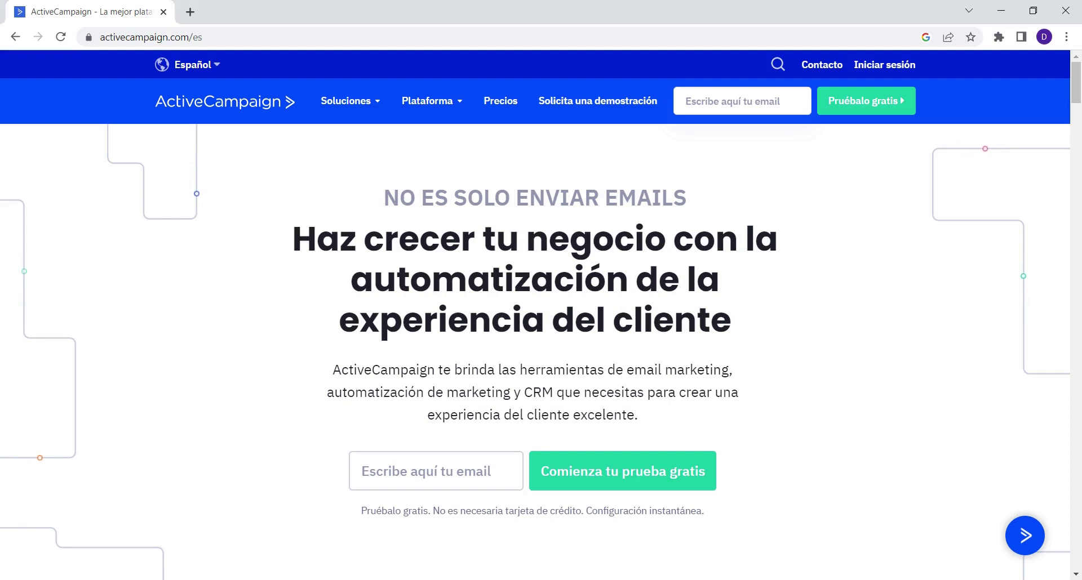
scroll(235, 333, down, 1)
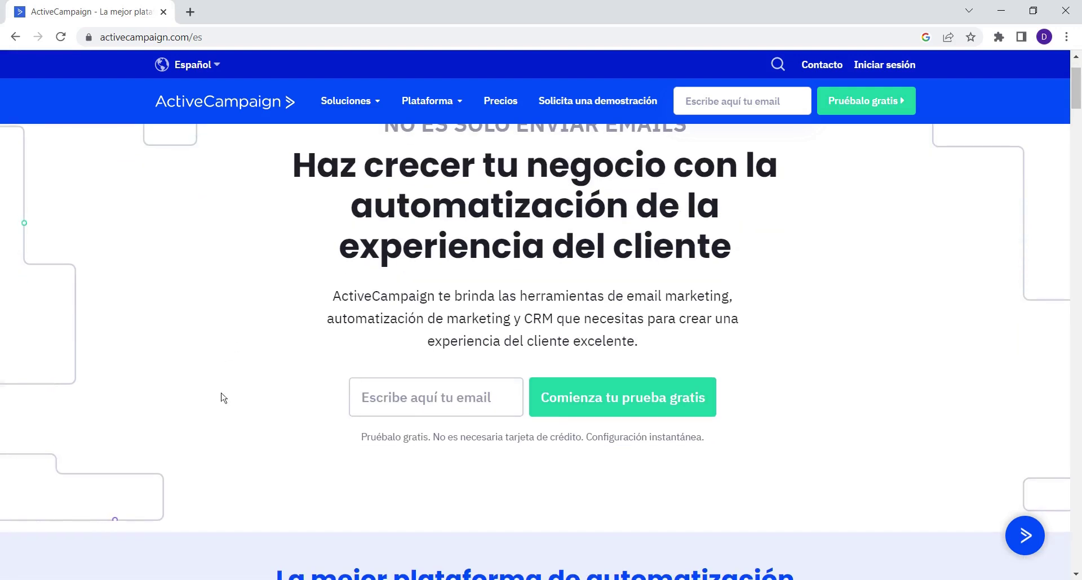
scroll(224, 399, up, 1)
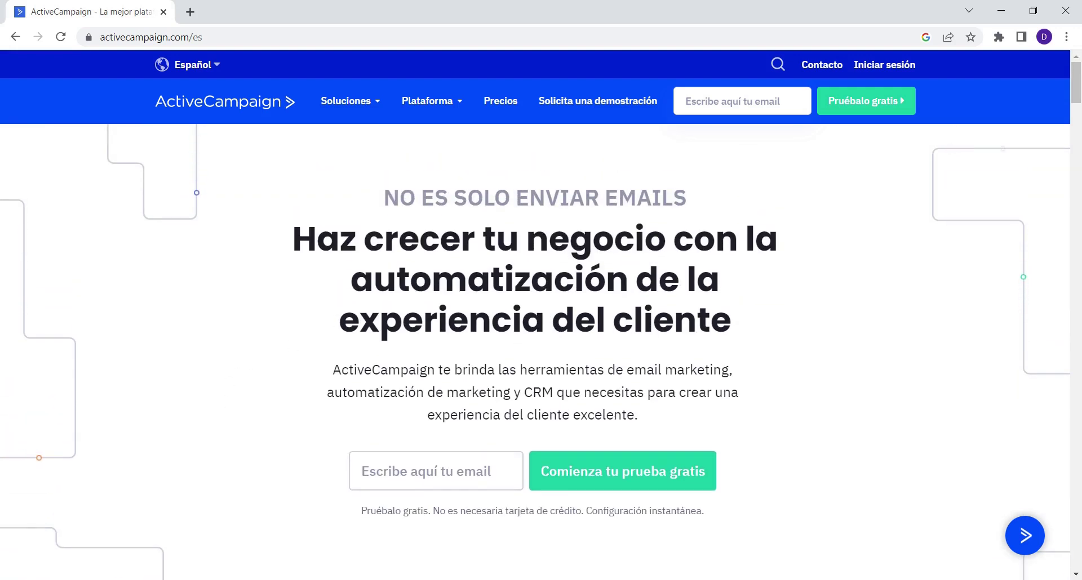
scroll(241, 413, down, 1)
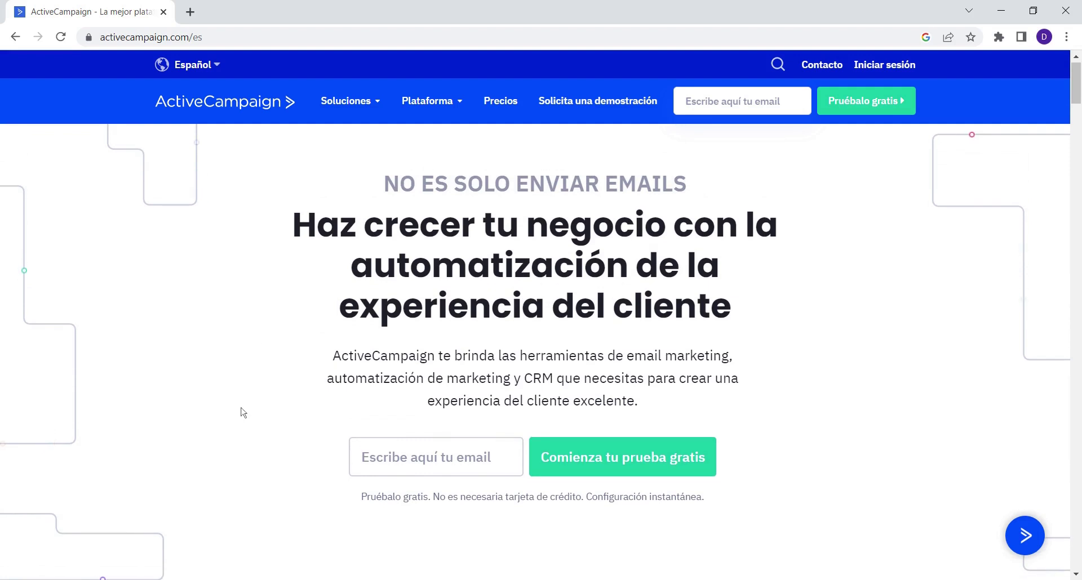
scroll(242, 413, down, 1)
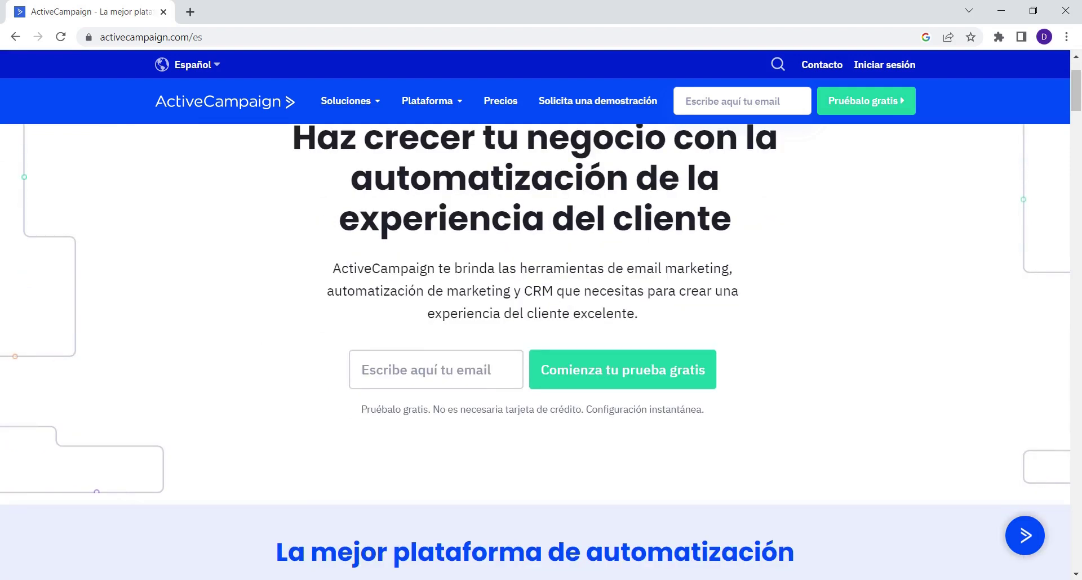
scroll(241, 446, down, 1)
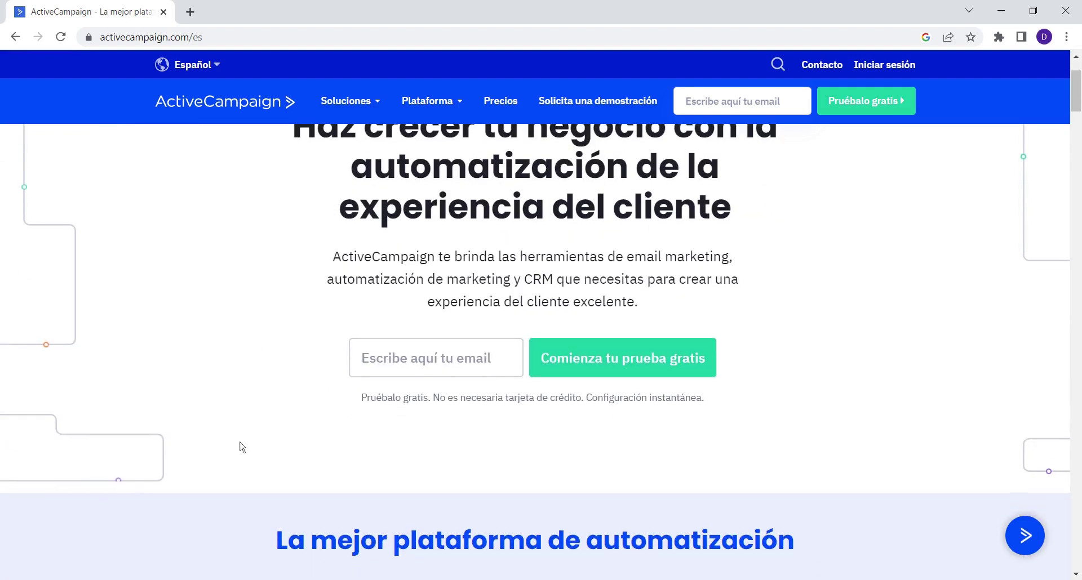
scroll(241, 445, up, 2)
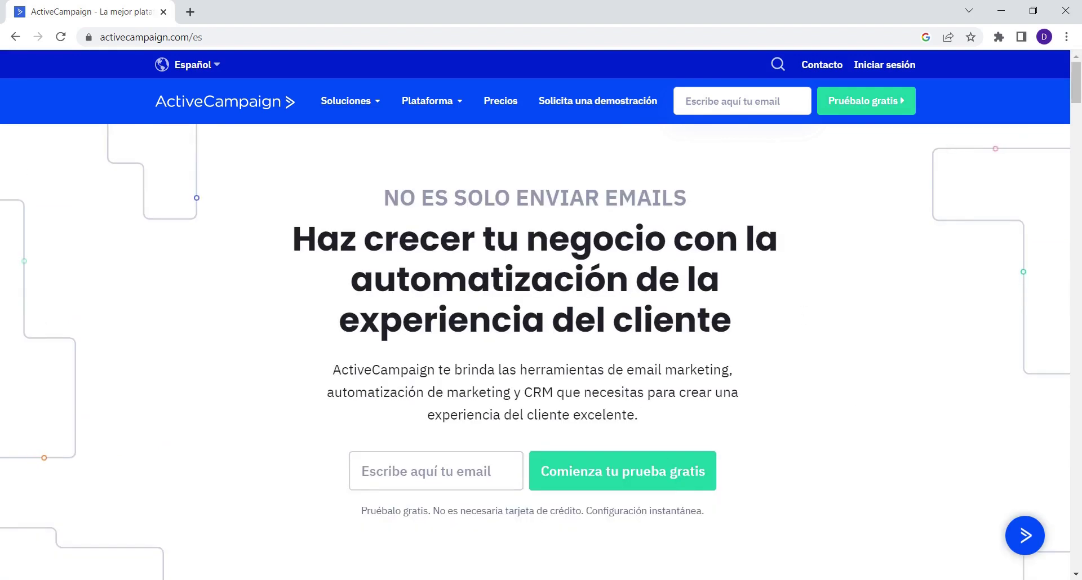
Review the home page's business types, the Alcanzar, Nutrir, Convertir and Crecer features, and the customer success commitments.
scroll(901, 271, down, 5)
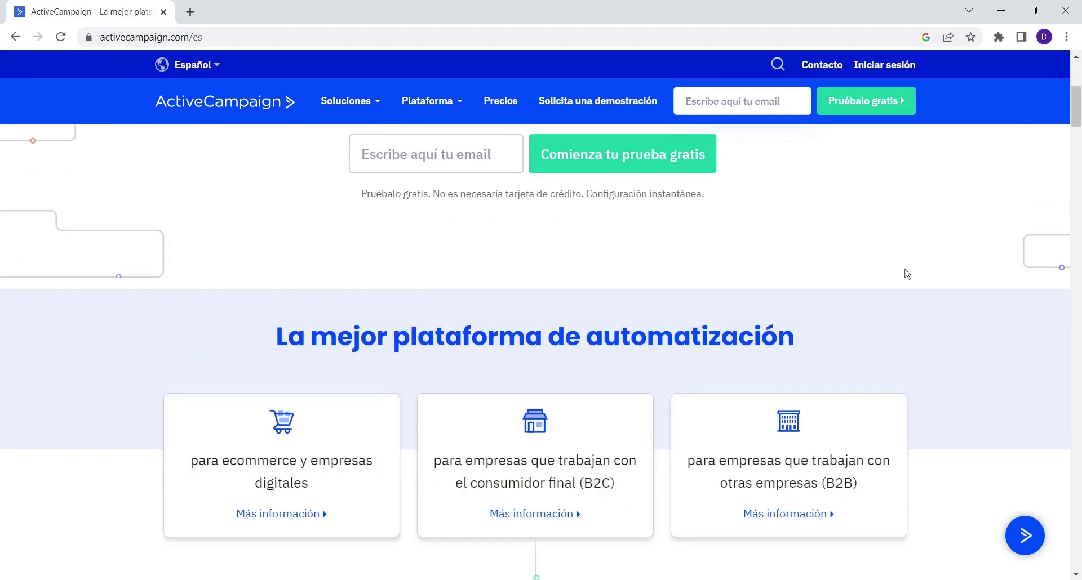
scroll(907, 274, down, 2)
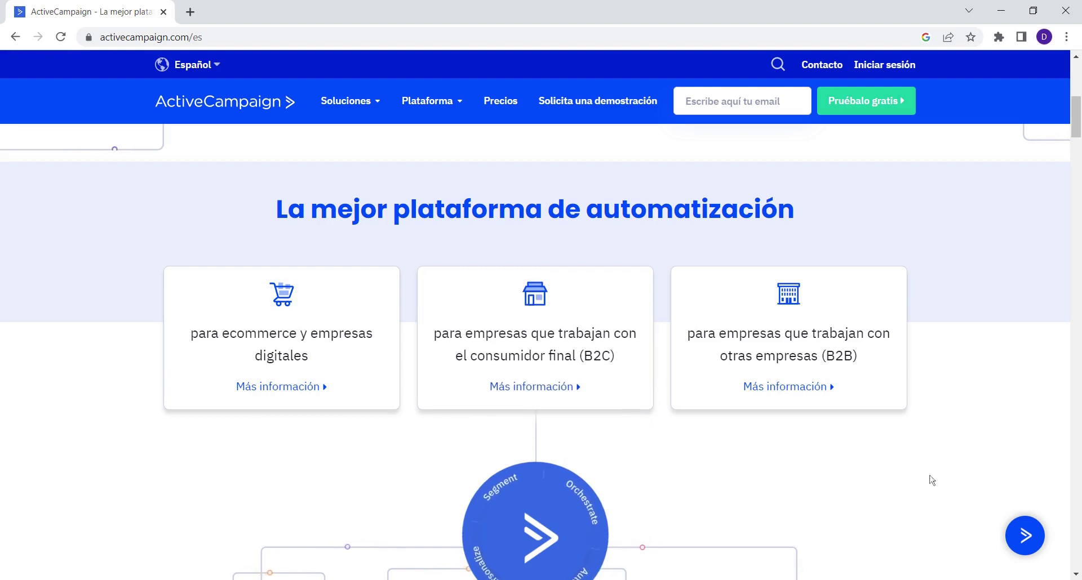
scroll(931, 479, down, 1)
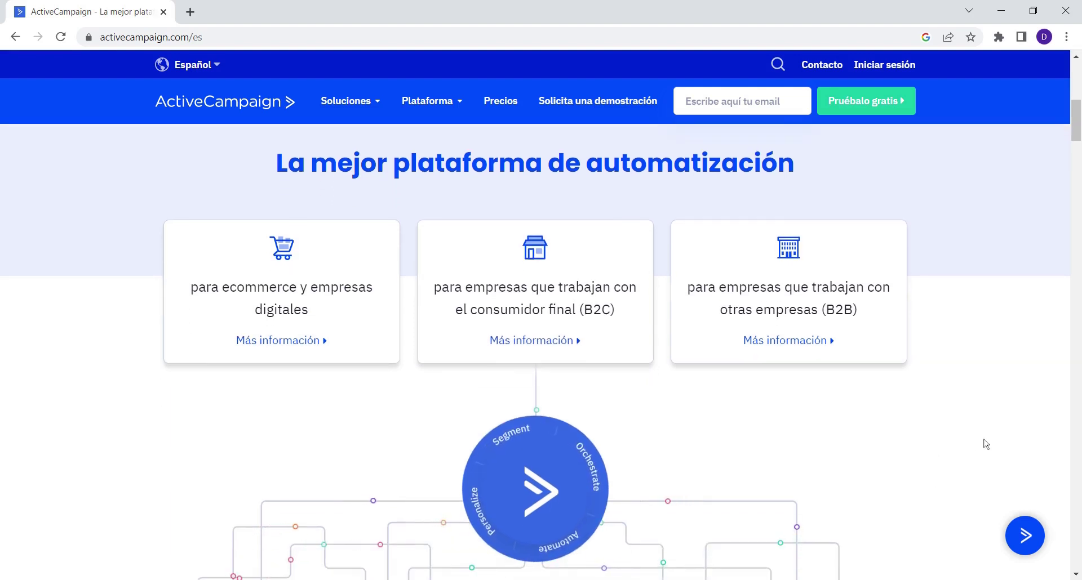
scroll(986, 444, down, 4)
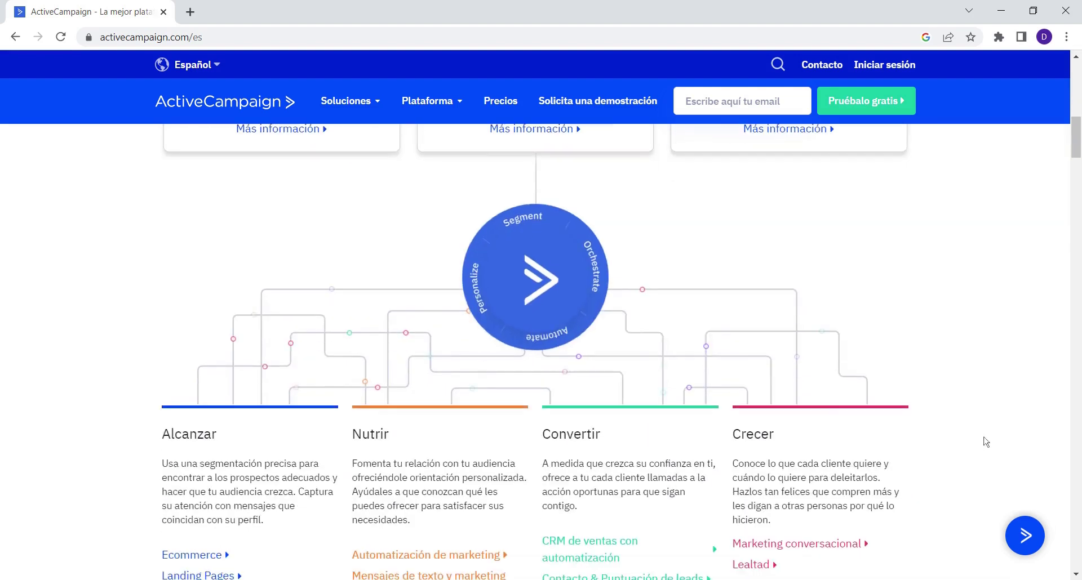
scroll(986, 443, down, 5)
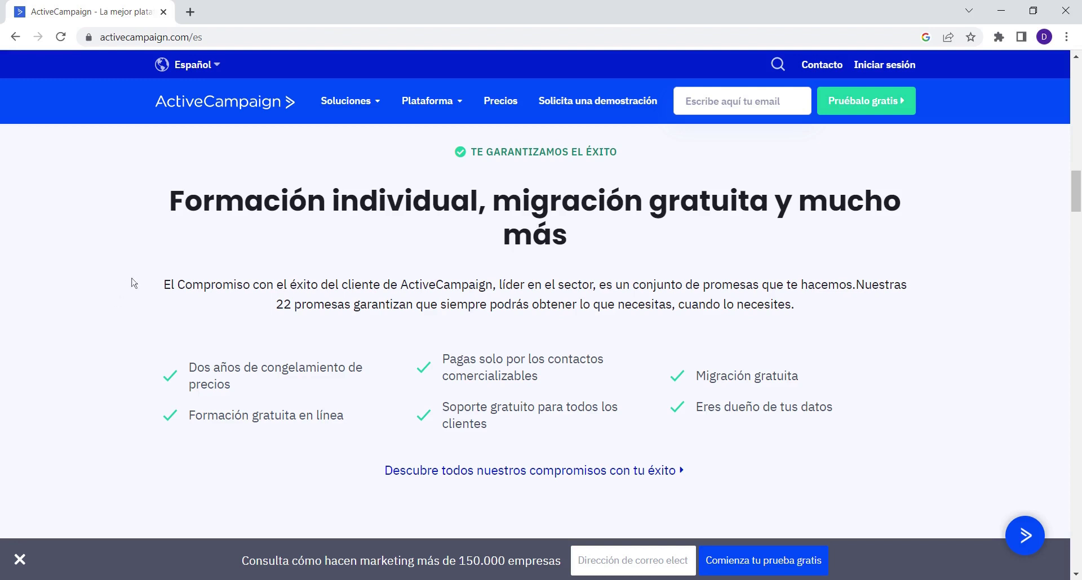
scroll(110, 338, down, 1)
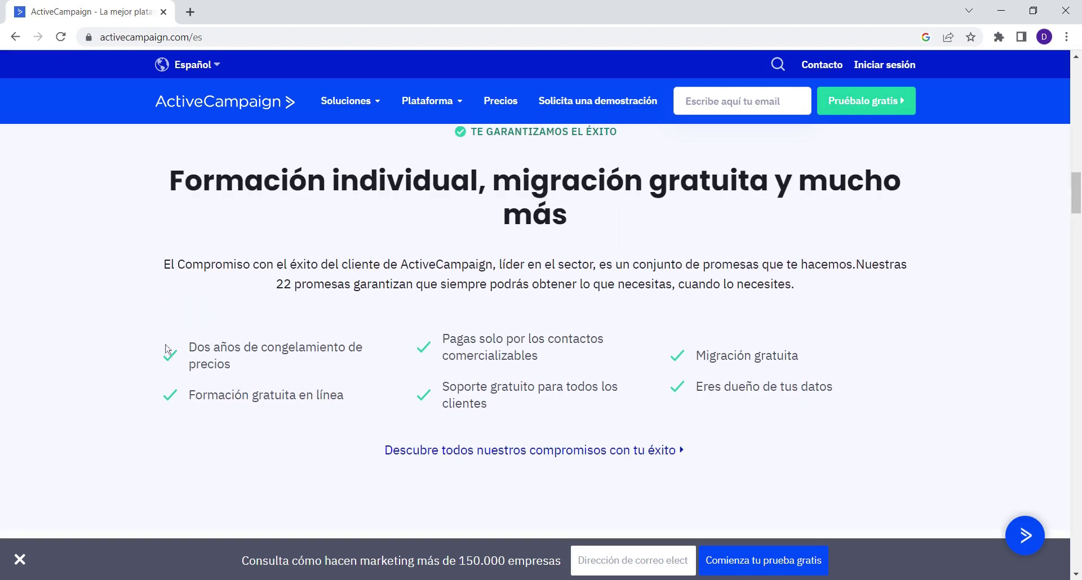
scroll(169, 355, up, 1)
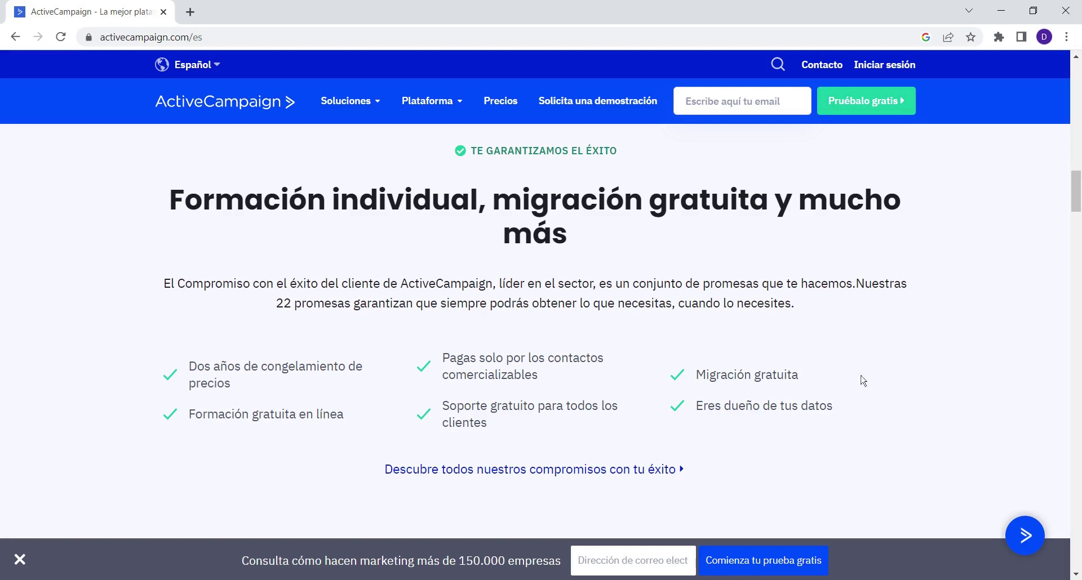
scroll(860, 377, down, 1)
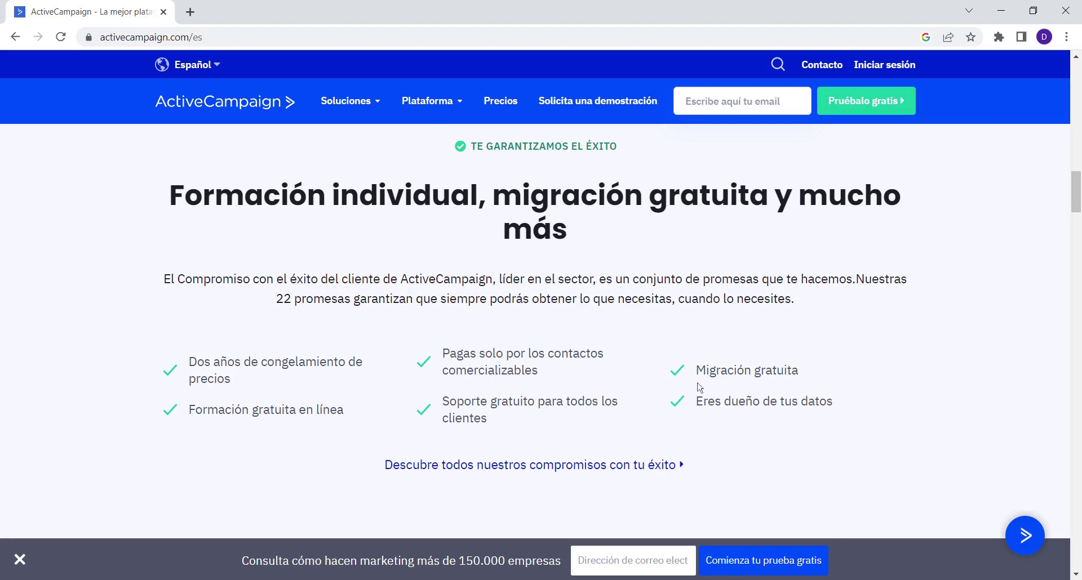
scroll(816, 363, down, 1)
Enter the account e-mail in the main sign-up form of the home page and start the free trial.
scroll(748, 358, up, 5)
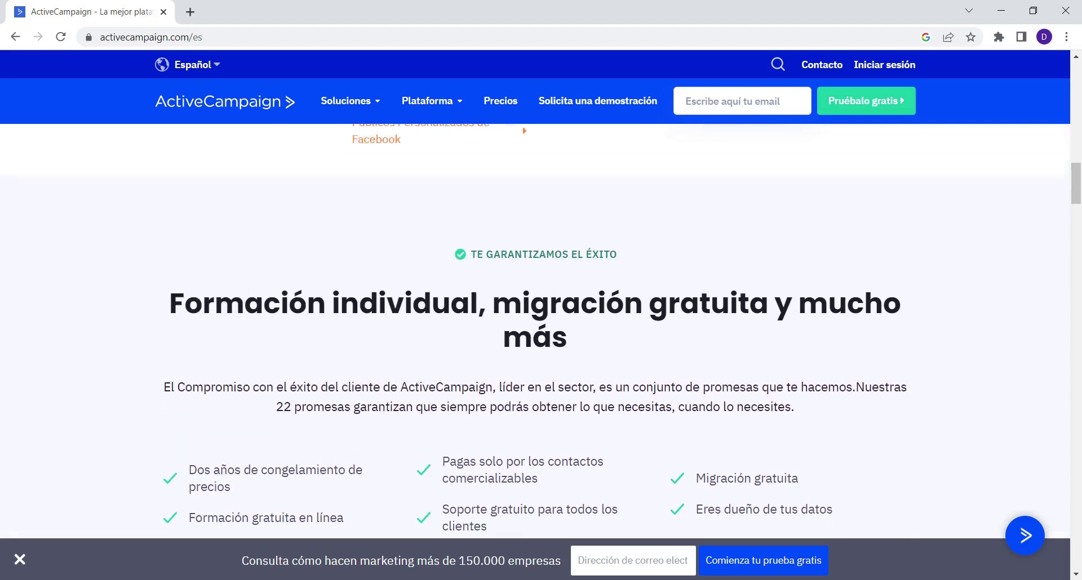
scroll(817, 366, up, 11)
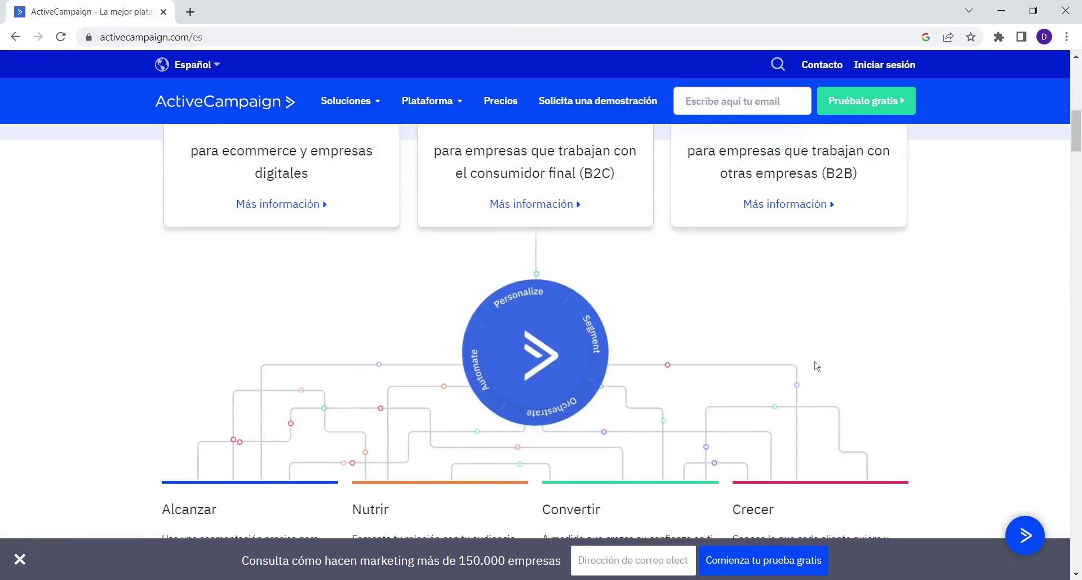
scroll(816, 366, up, 7)
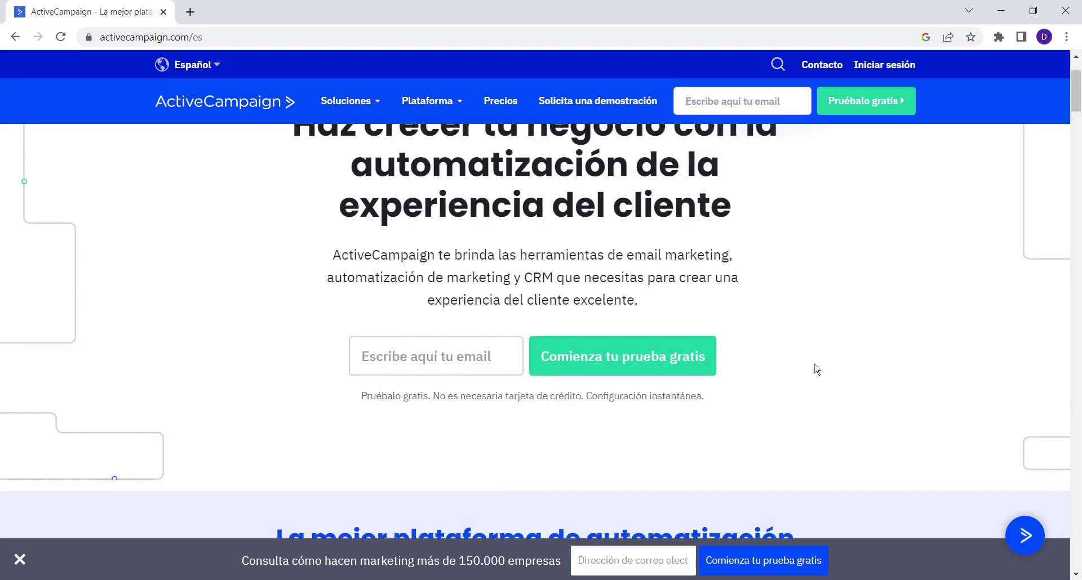
scroll(816, 369, up, 2)
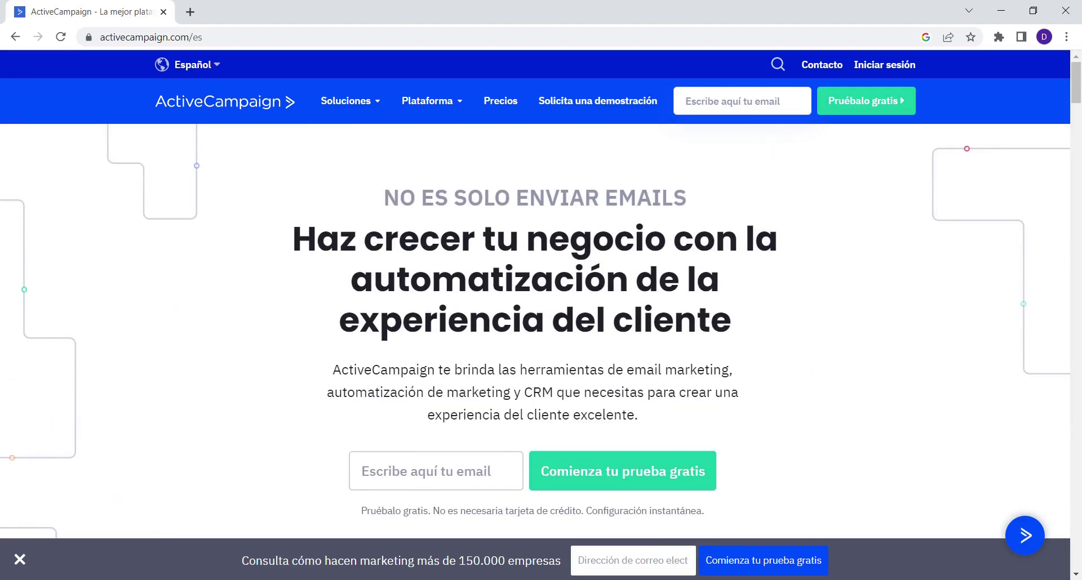
scroll(331, 426, down, 1)
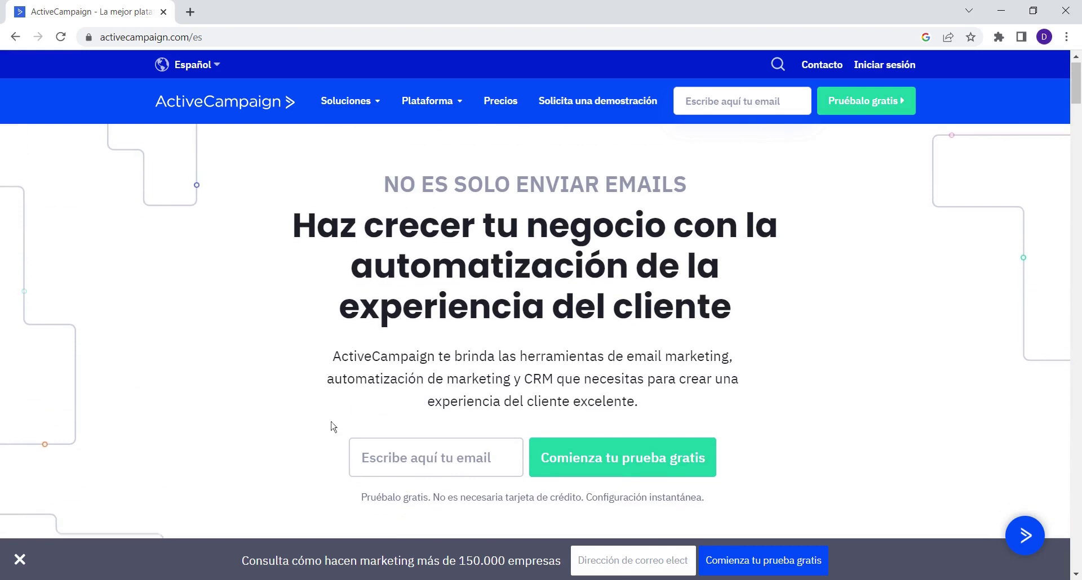
scroll(331, 426, up, 1)
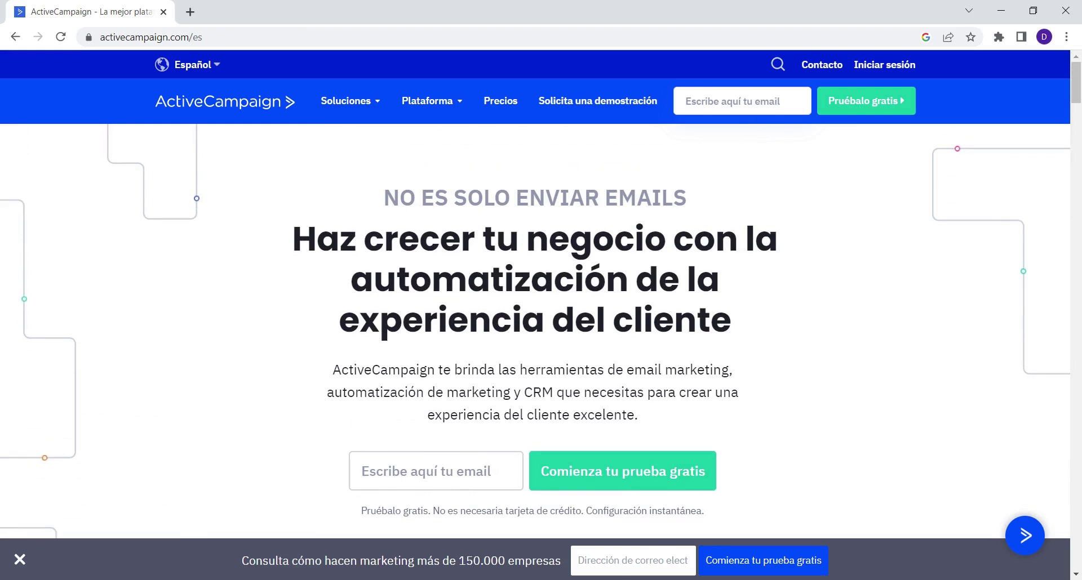
scroll(331, 426, down, 1)
scroll(314, 346, up, 1)
click(379, 468)
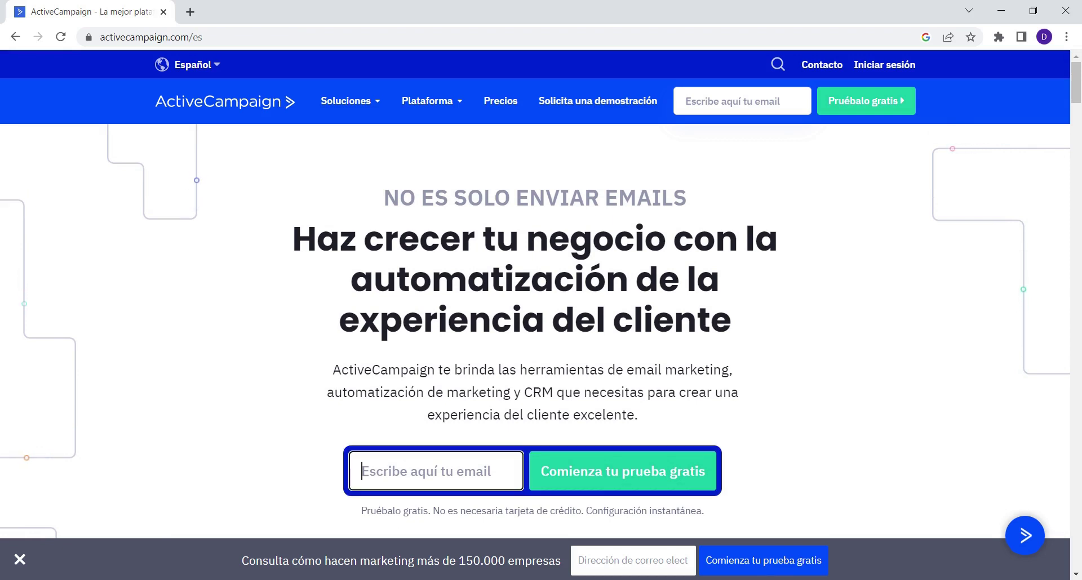
key(ctrl+v)
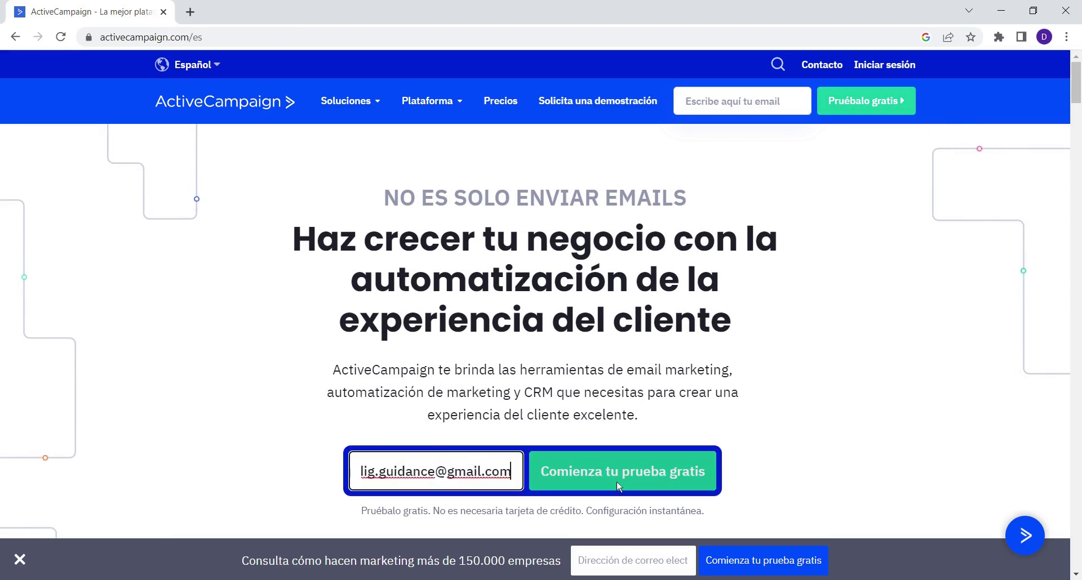
click(620, 488)
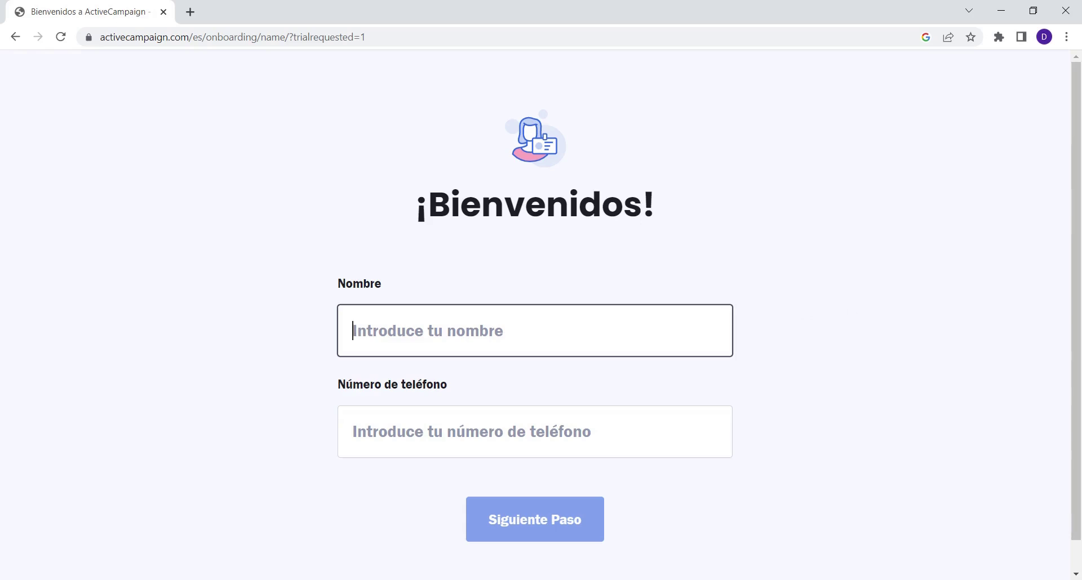
Fill in Digital Guidance as the name, provide the phone number, and continue to the business questions.
text(Digital Guidance)
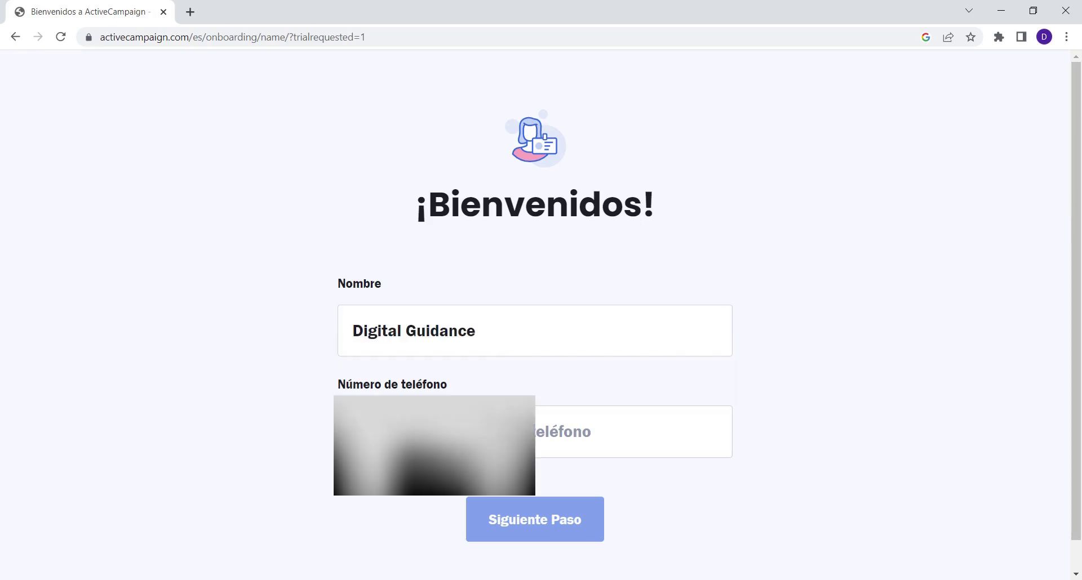
key(Tab)
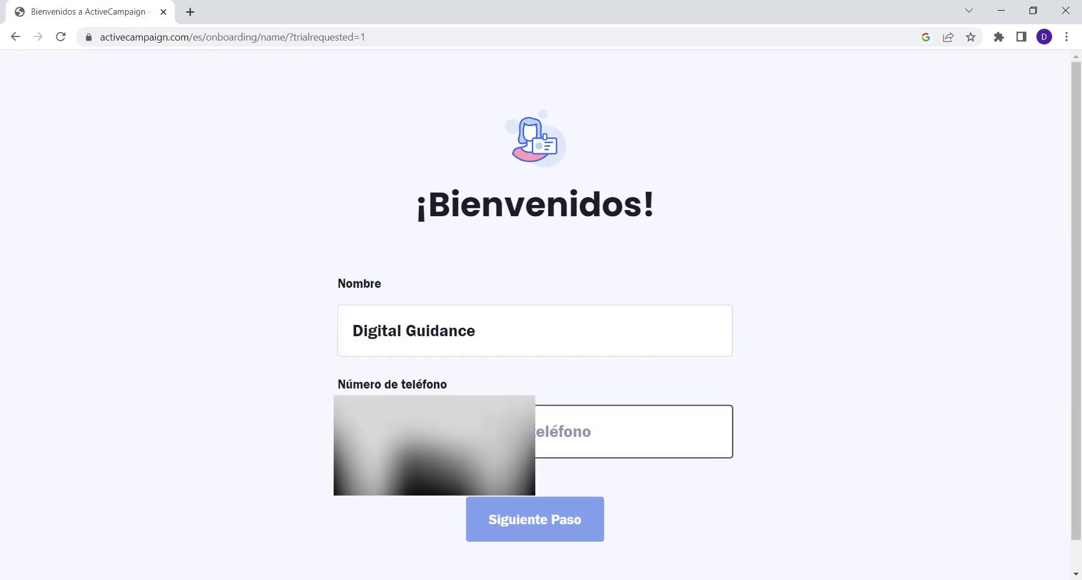
click(537, 527)
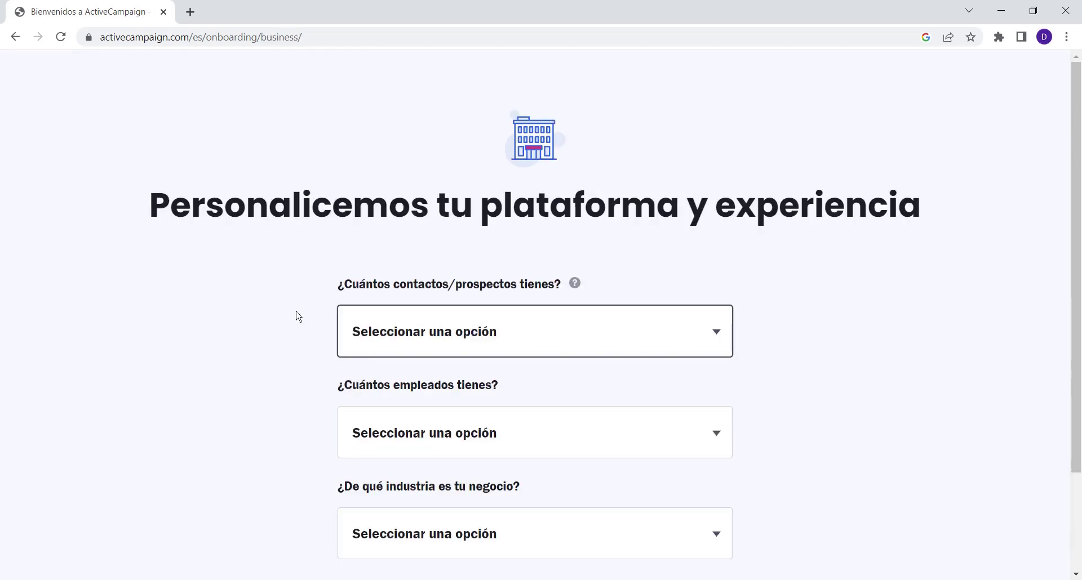
Set the number of contacts to 500 - 1.000 and the number of employees to 6-20.
scroll(298, 316, down, 1)
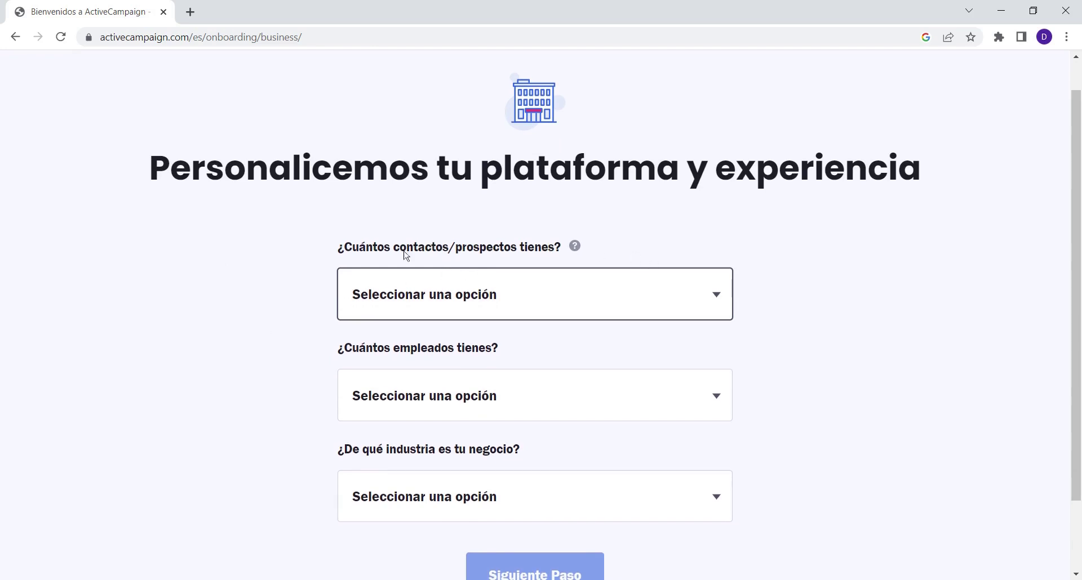
scroll(229, 330, down, 1)
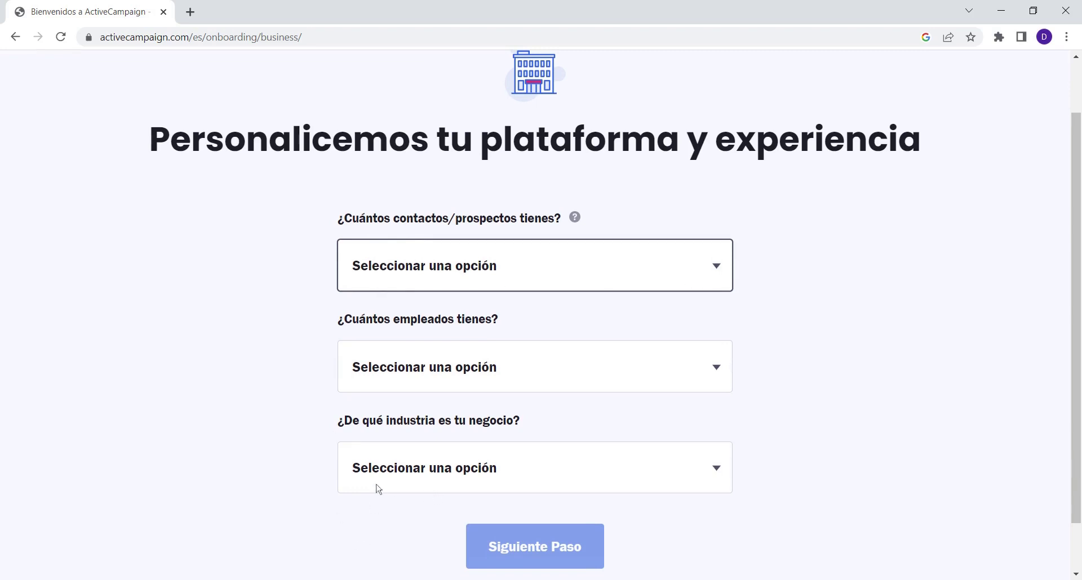
click(409, 297)
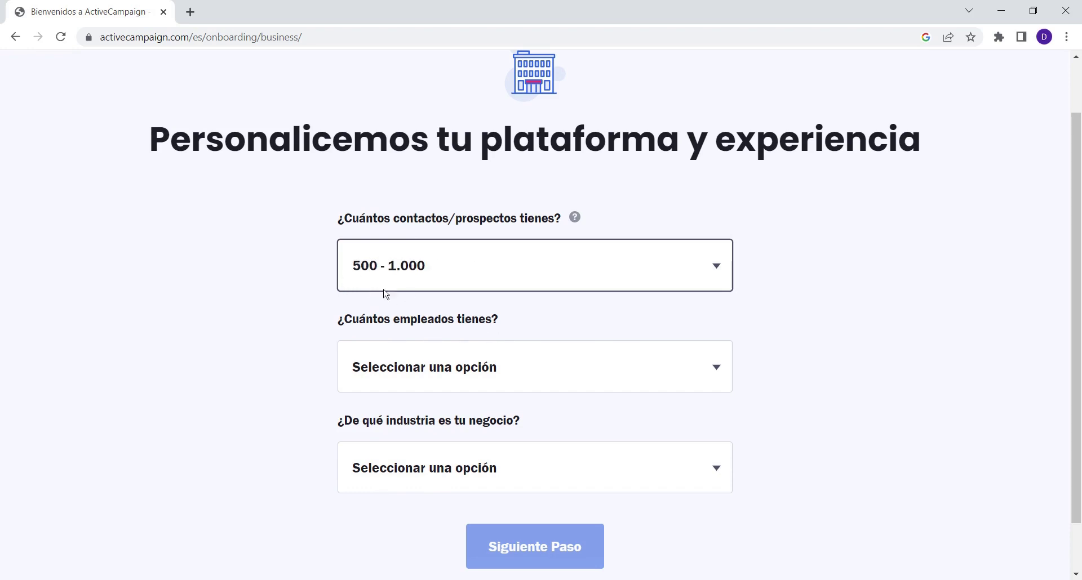
click(714, 374)
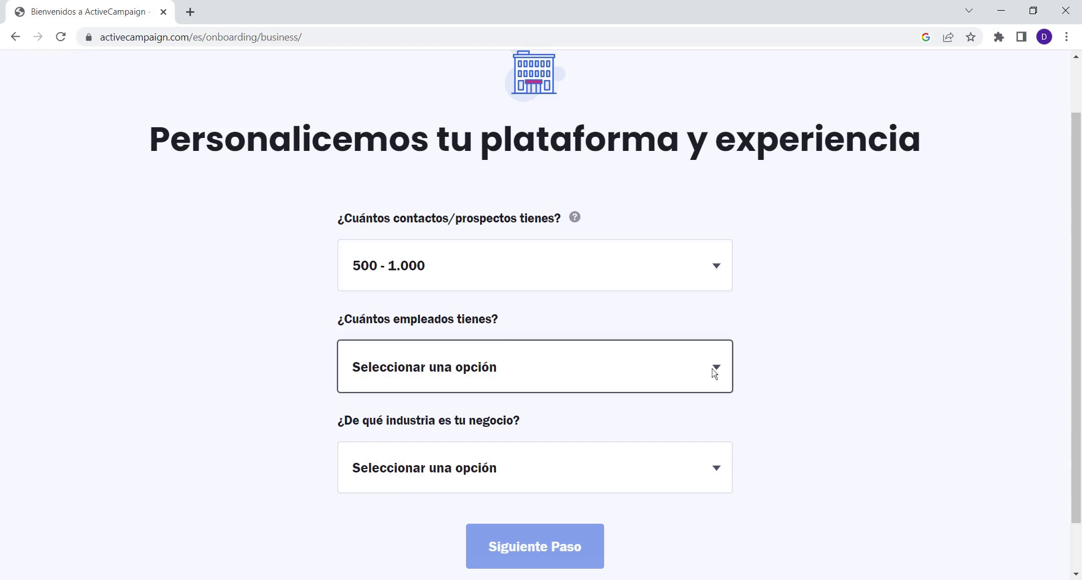
key(Down)
key(Down)
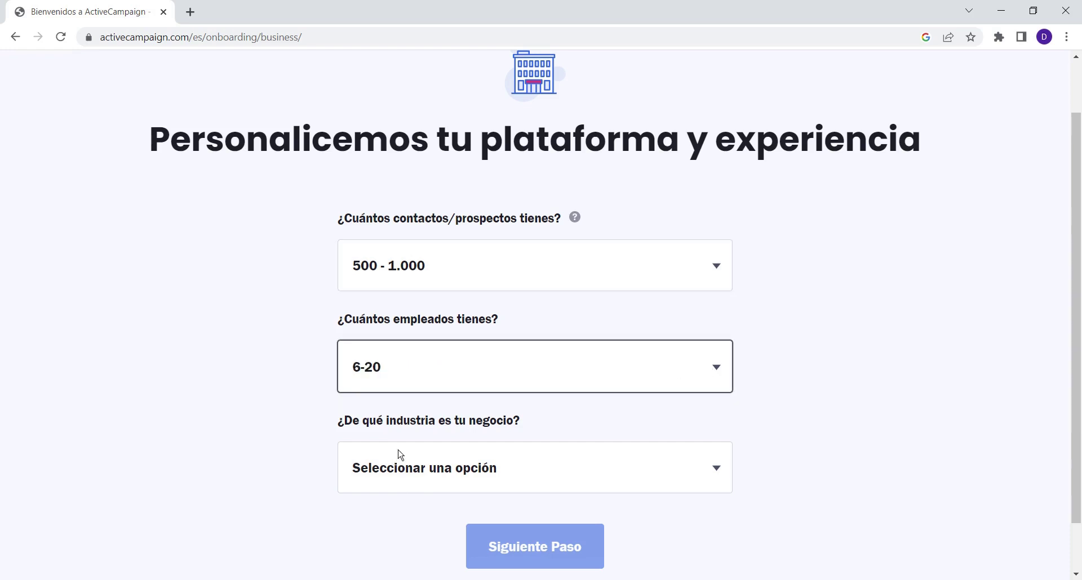
Choose Formación / Educación online as the business industry and continue to the password page without selecting a current provider.
click(789, 417)
scroll(789, 416, down, 1)
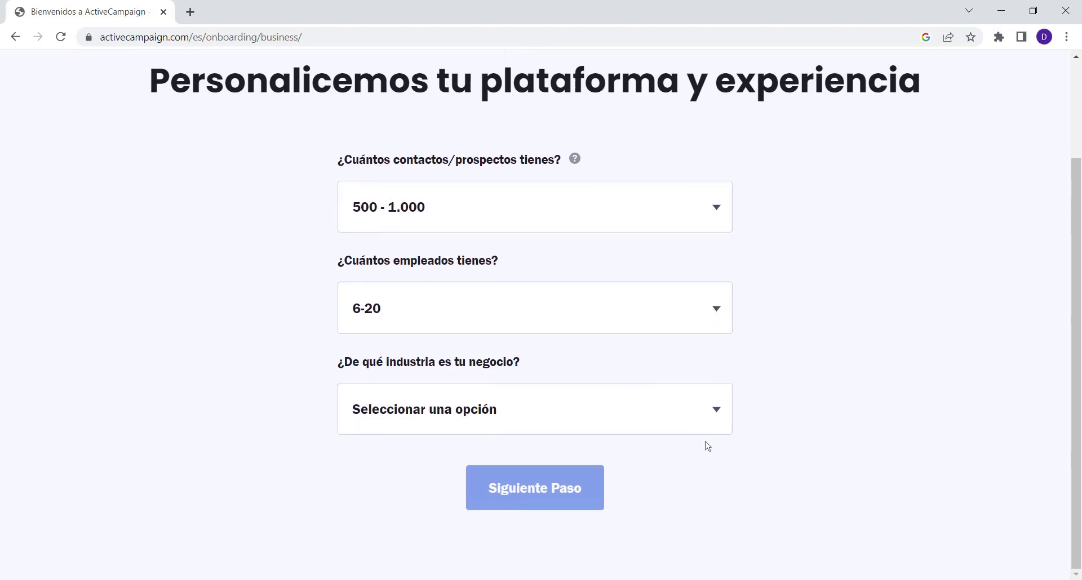
click(723, 410)
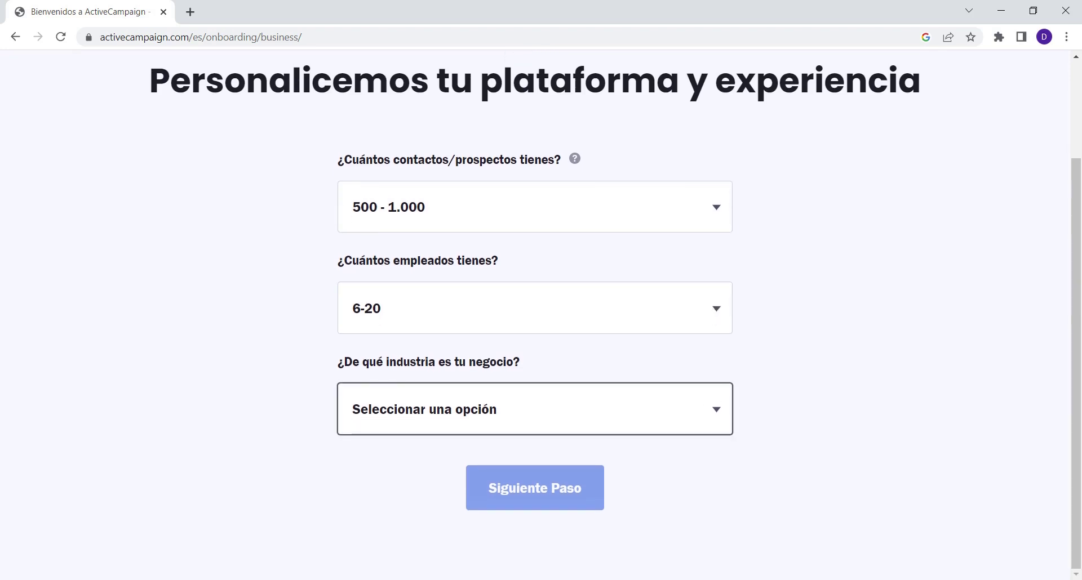
key(Down)
scroll(258, 350, down, 2)
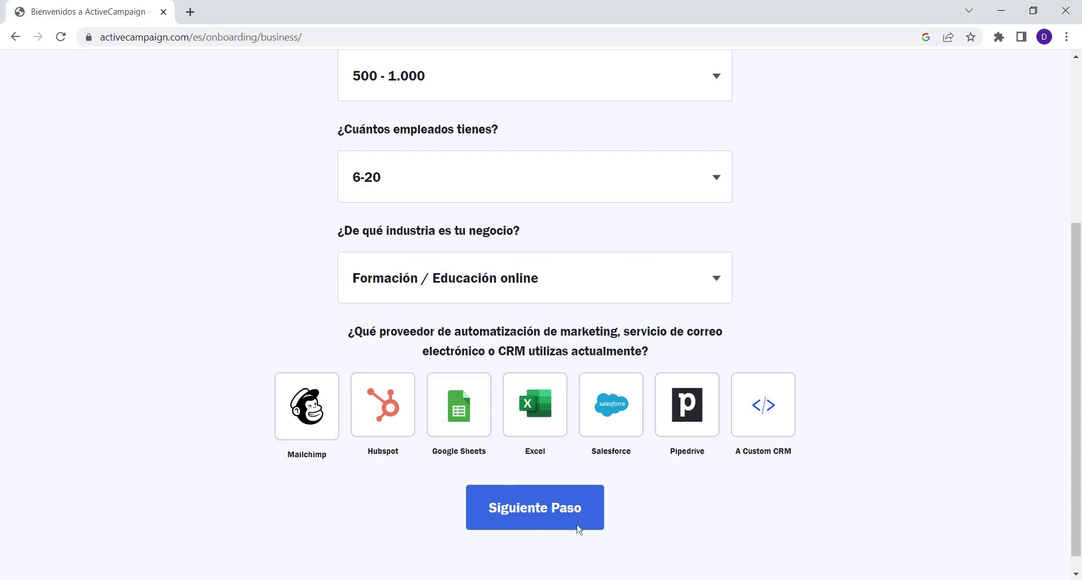
click(530, 522)
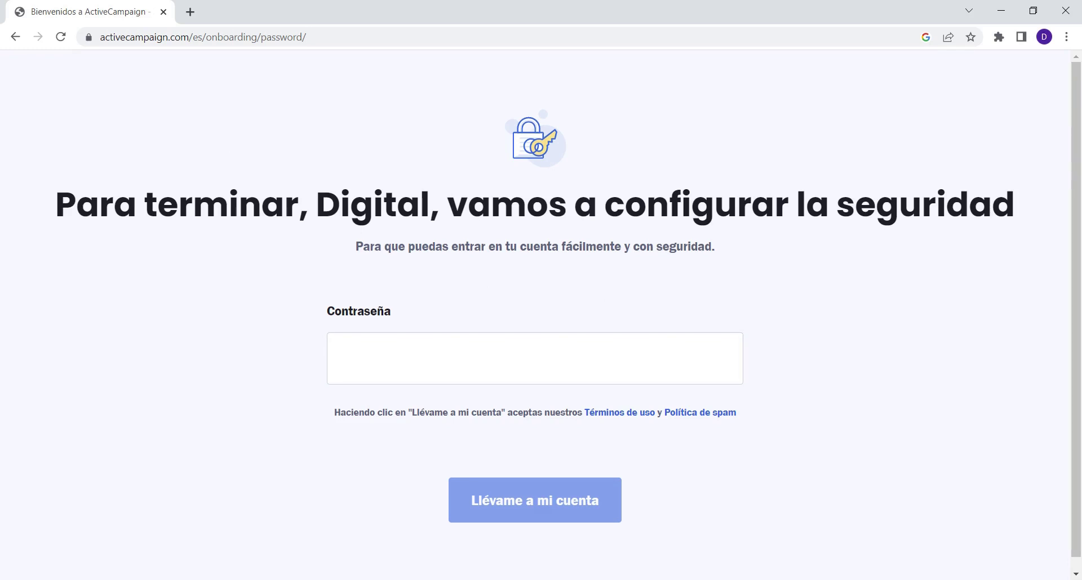
Enter the account password and finish the sign-up to open the new account.
text(•••••••••••••)
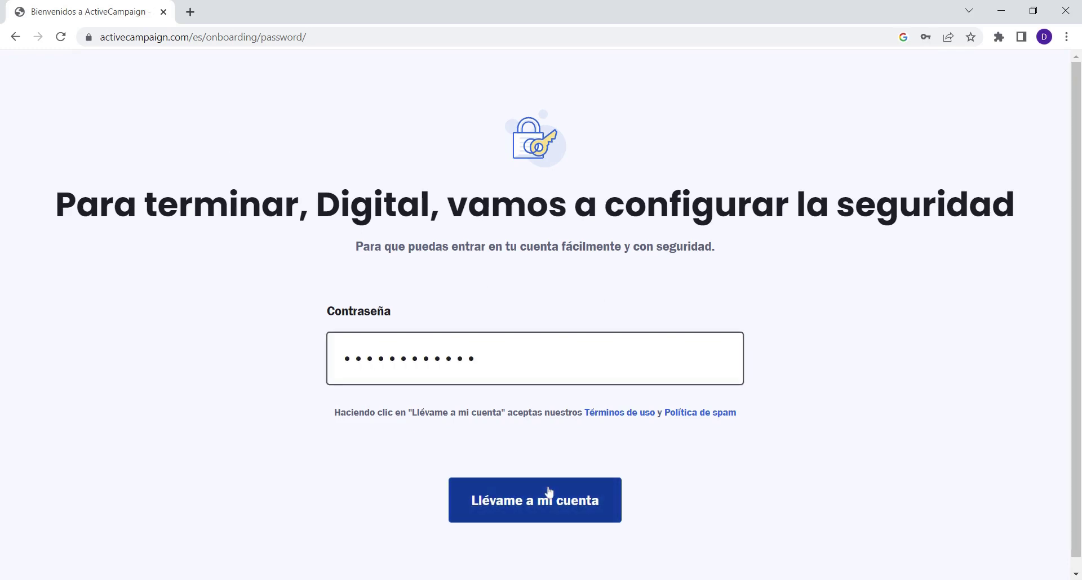
click(568, 498)
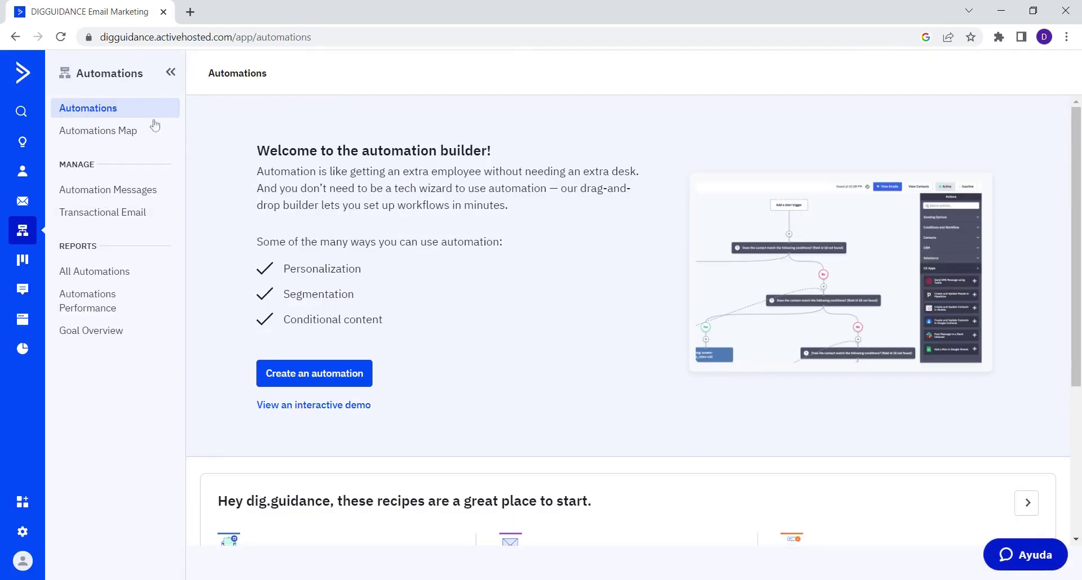
Look over the Automations welcome page with its starter recipes and check the available help options.
scroll(330, 353, down, 3)
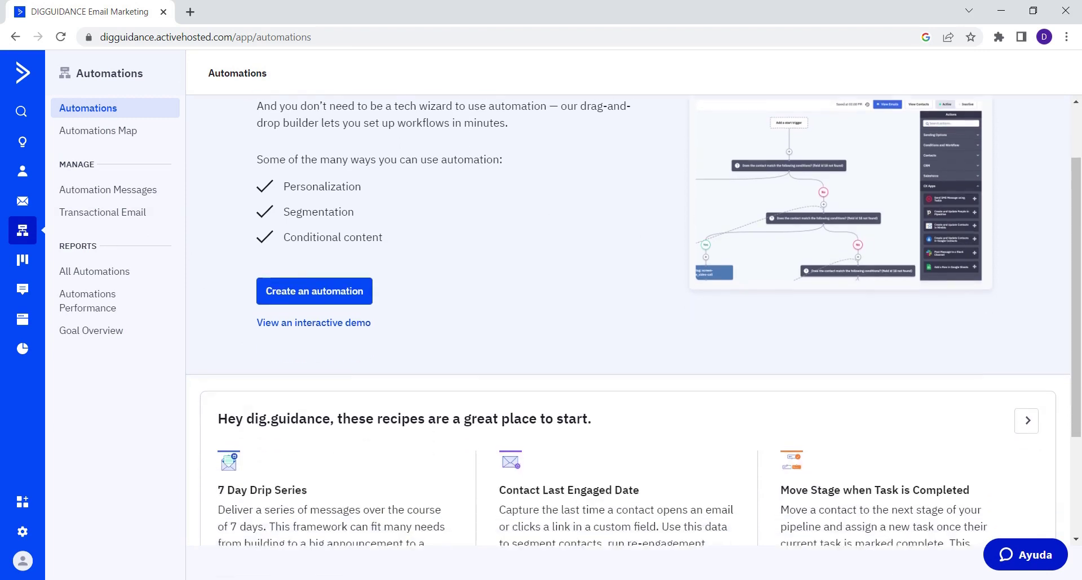
scroll(629, 327, up, 3)
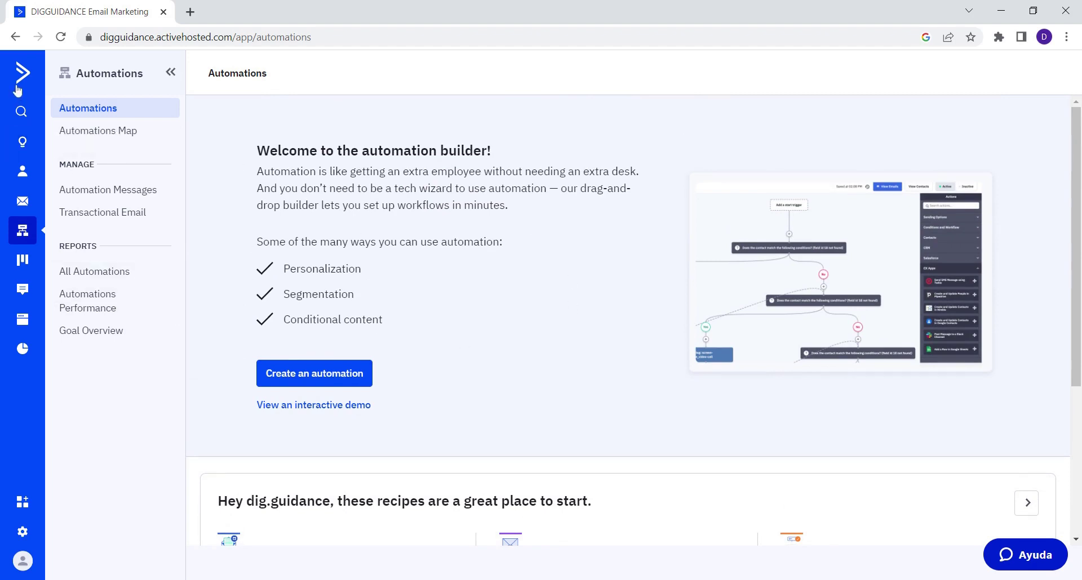
scroll(248, 320, down, 1)
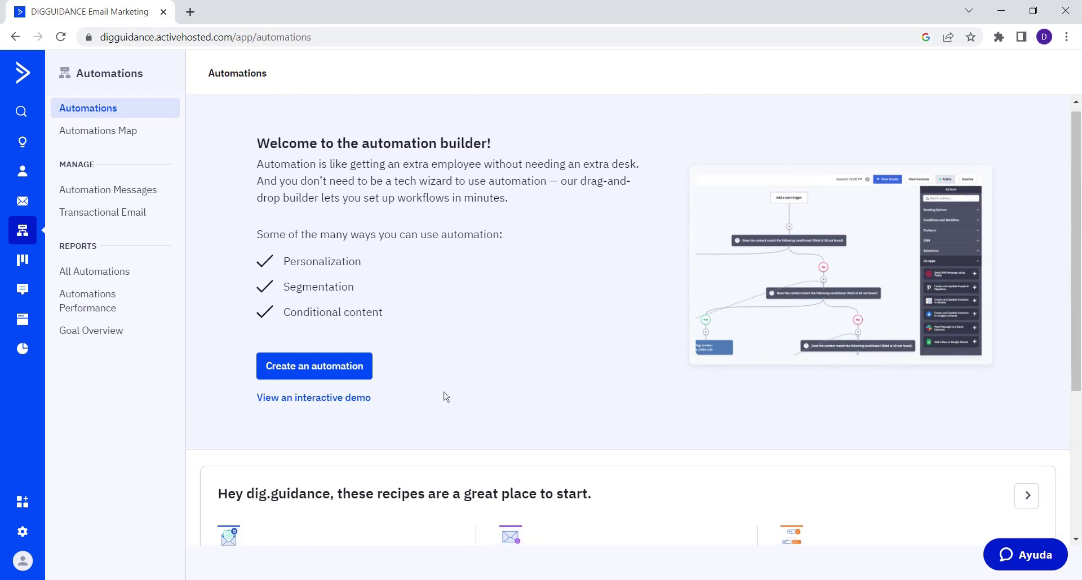
scroll(446, 397, down, 3)
scroll(477, 293, down, 2)
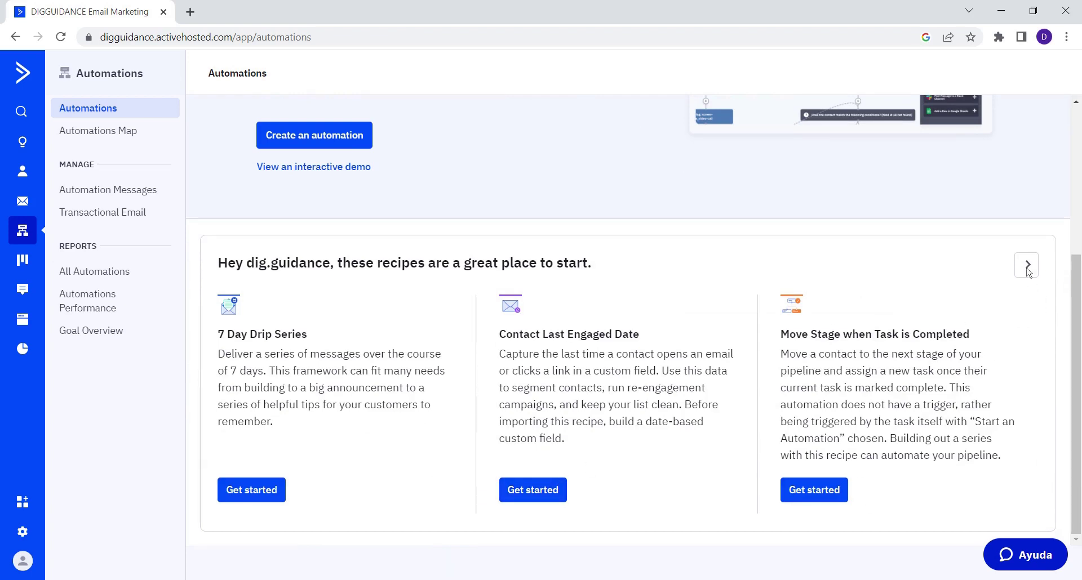
scroll(935, 355, up, 4)
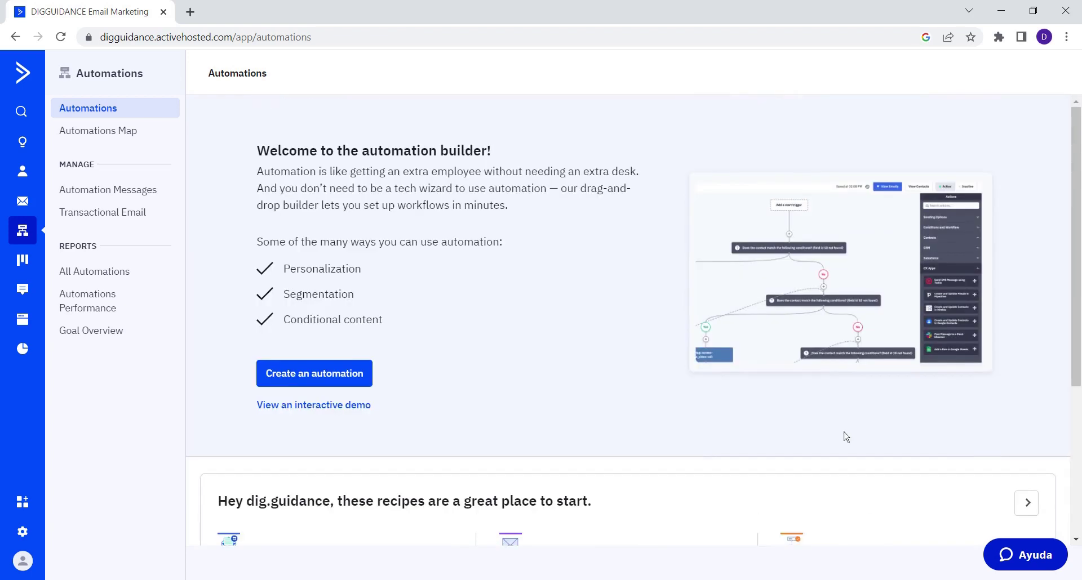
click(1016, 558)
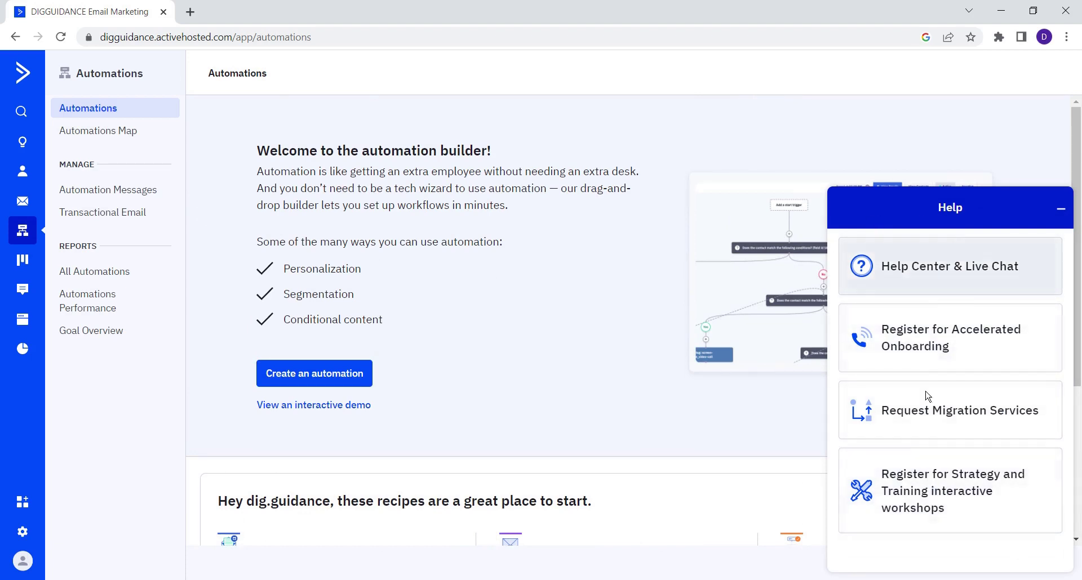
click(958, 411)
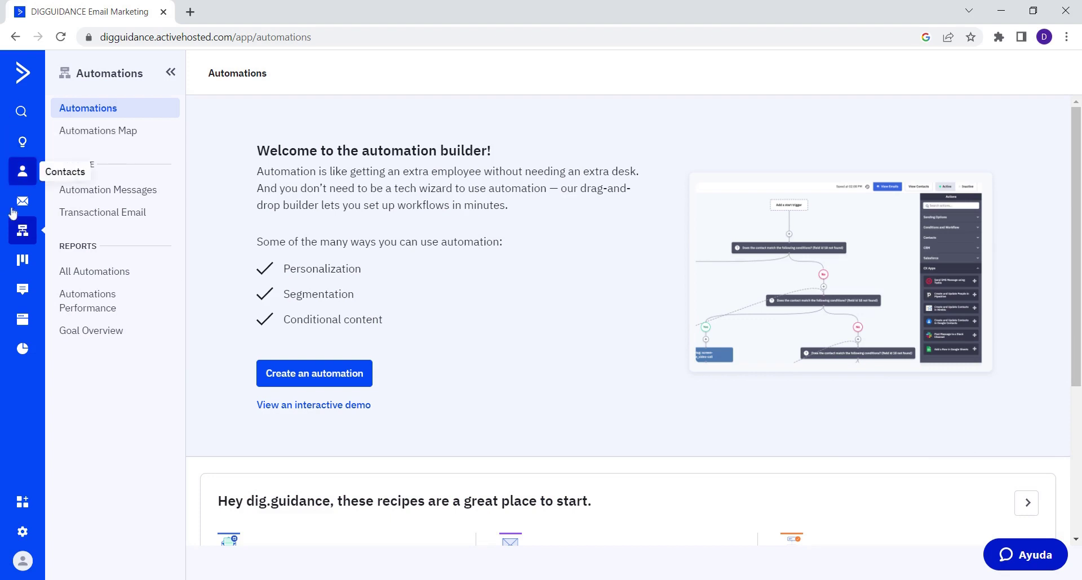
Open the Getting Started page and review its setup tasks from The Basics through Manage your sales cycle.
click(21, 145)
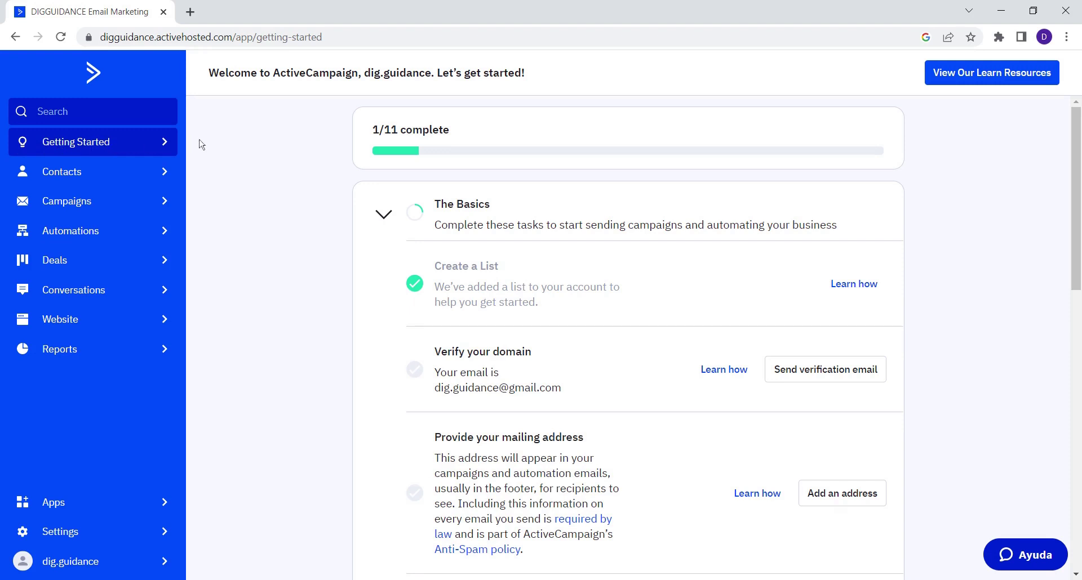
scroll(297, 174, down, 1)
scroll(297, 174, up, 1)
scroll(320, 199, down, 1)
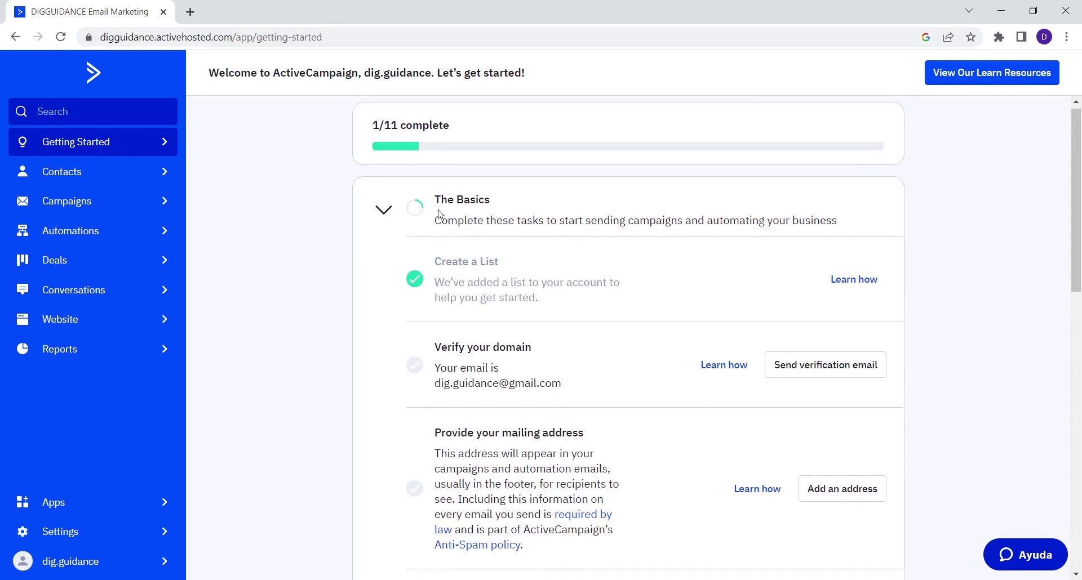
scroll(460, 255, down, 2)
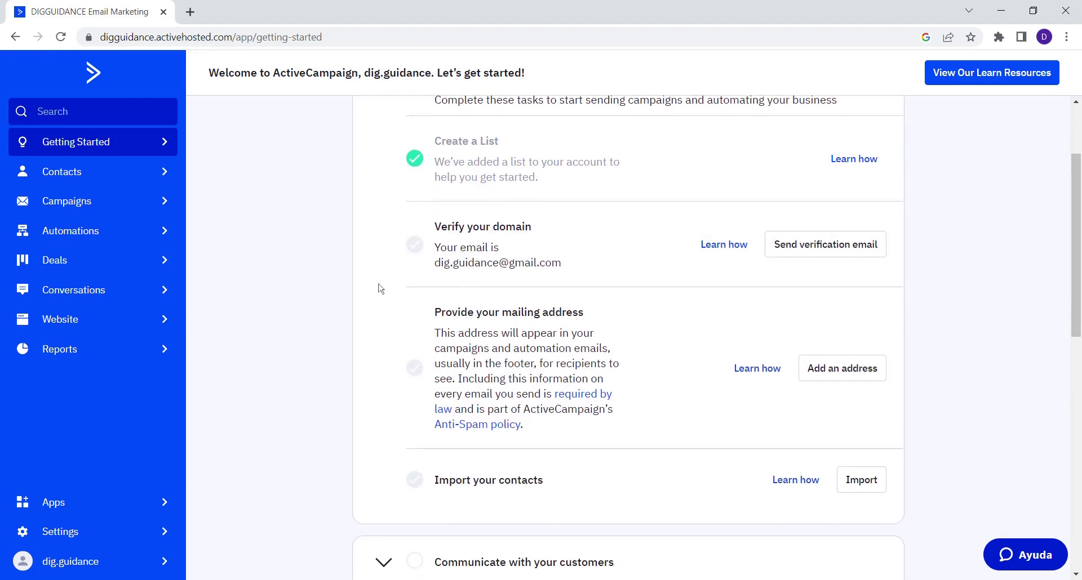
scroll(381, 289, down, 2)
scroll(412, 360, down, 1)
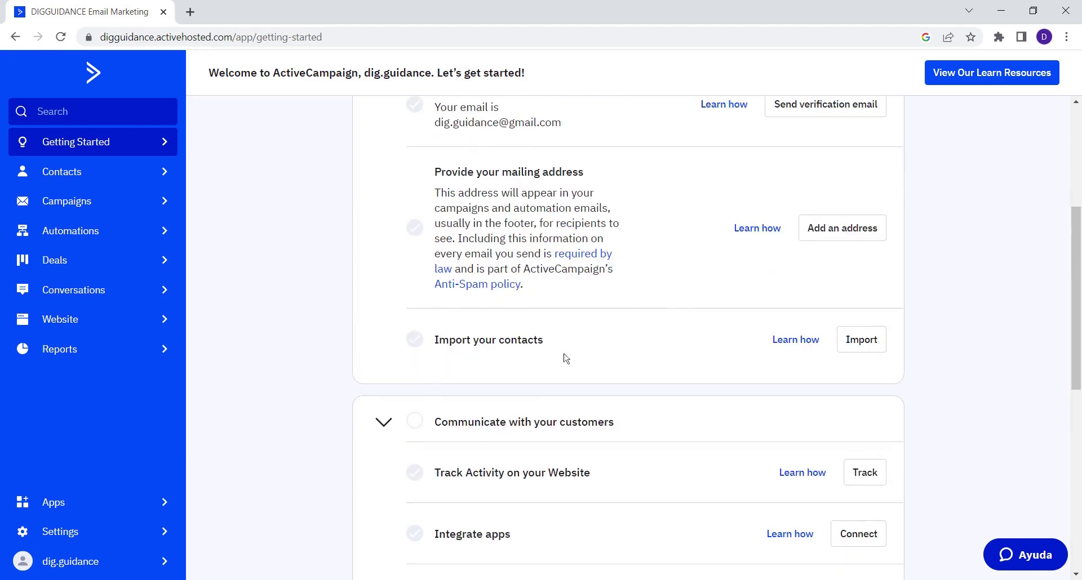
scroll(387, 359, down, 2)
scroll(349, 367, down, 1)
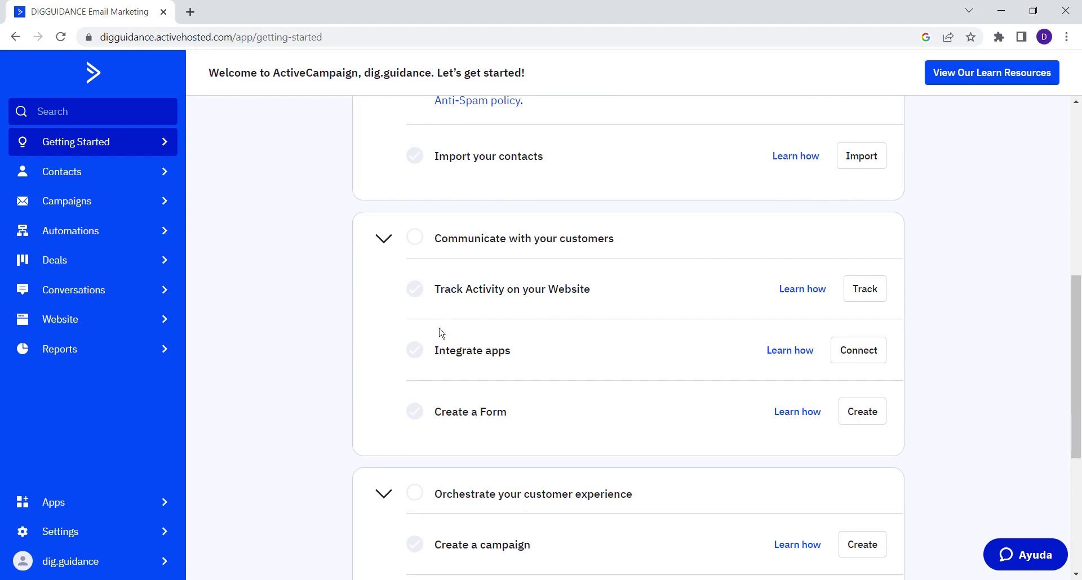
scroll(361, 353, down, 1)
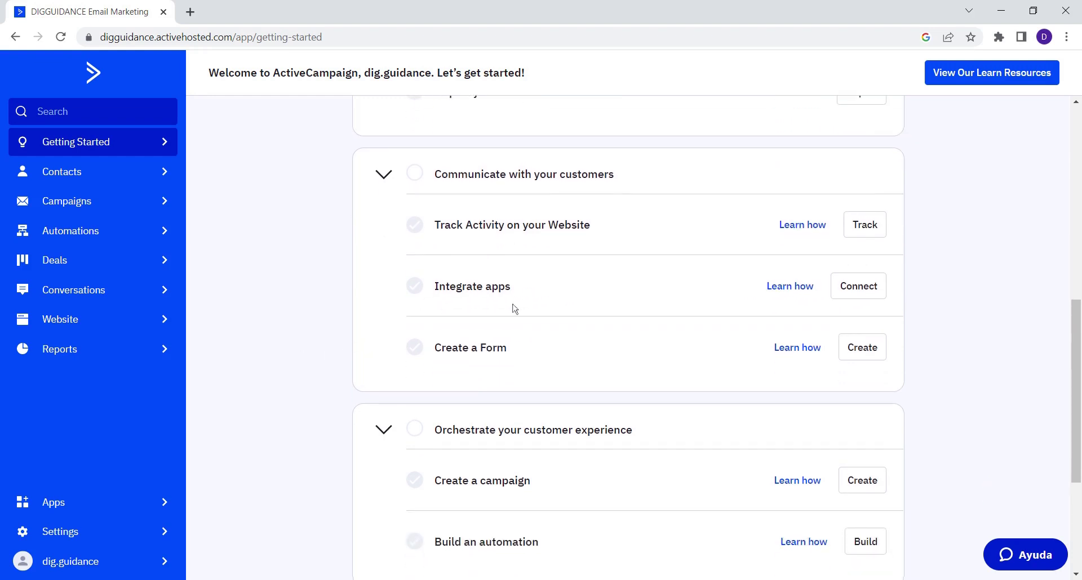
scroll(387, 382, down, 2)
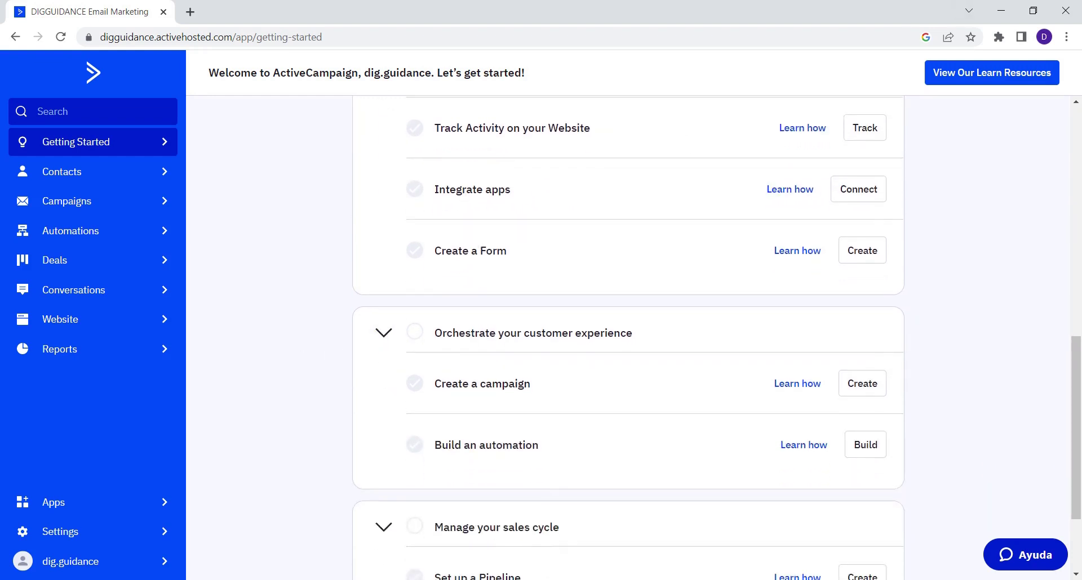
scroll(415, 280, down, 2)
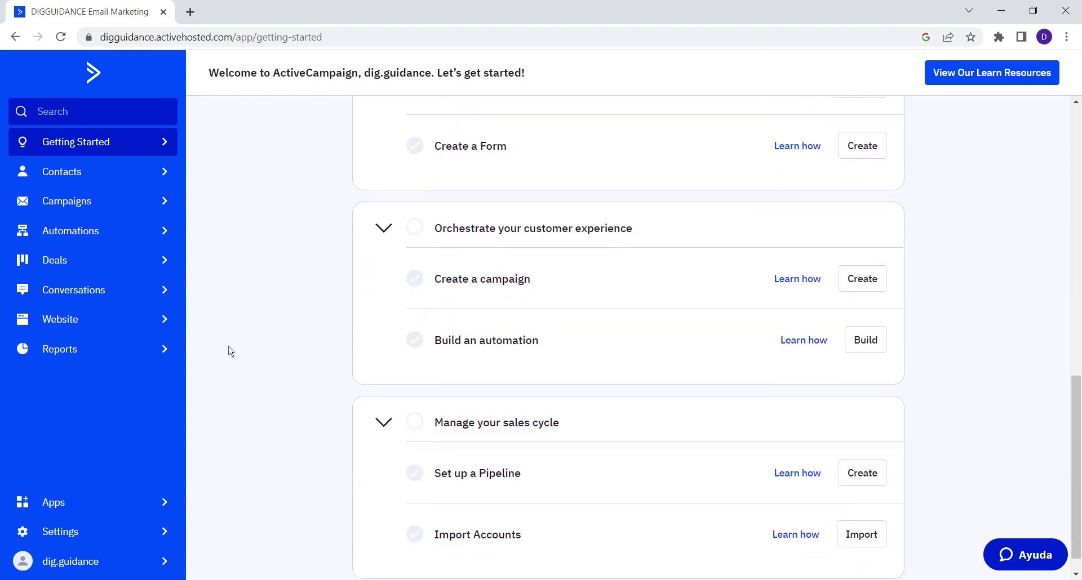
scroll(230, 351, down, 1)
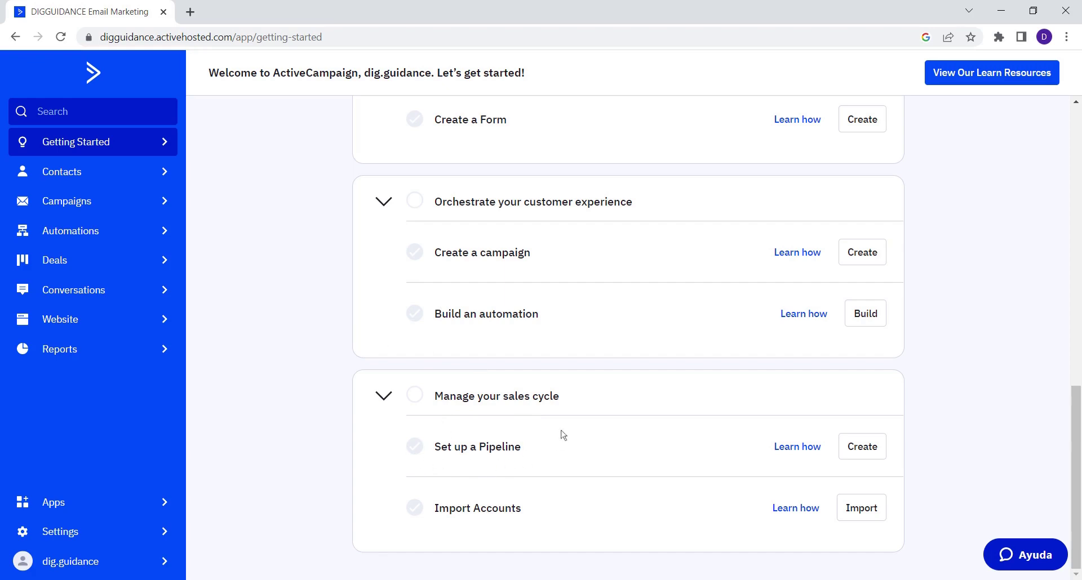
scroll(283, 367, up, 15)
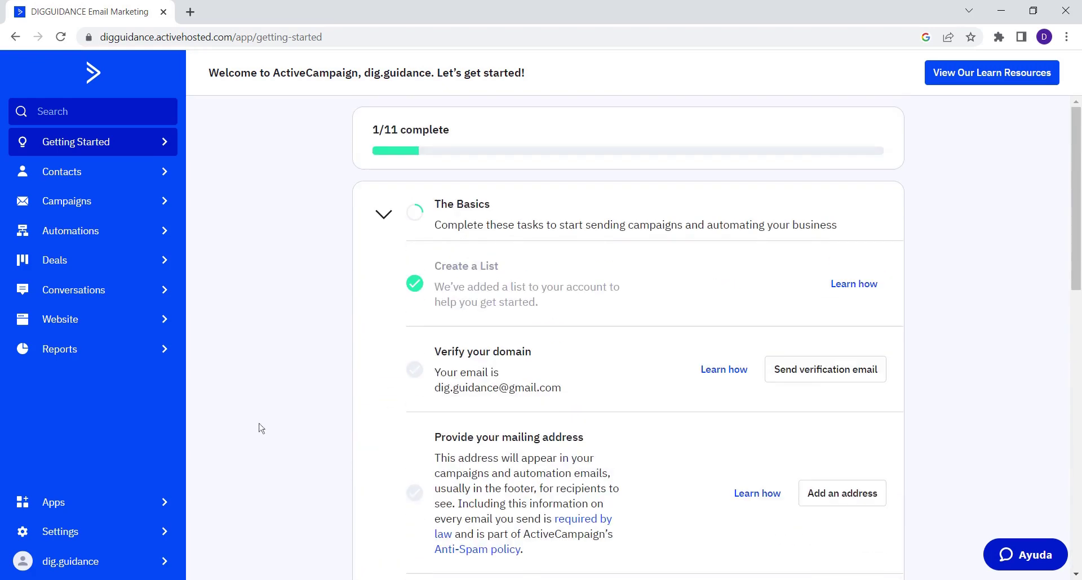
scroll(303, 448, down, 5)
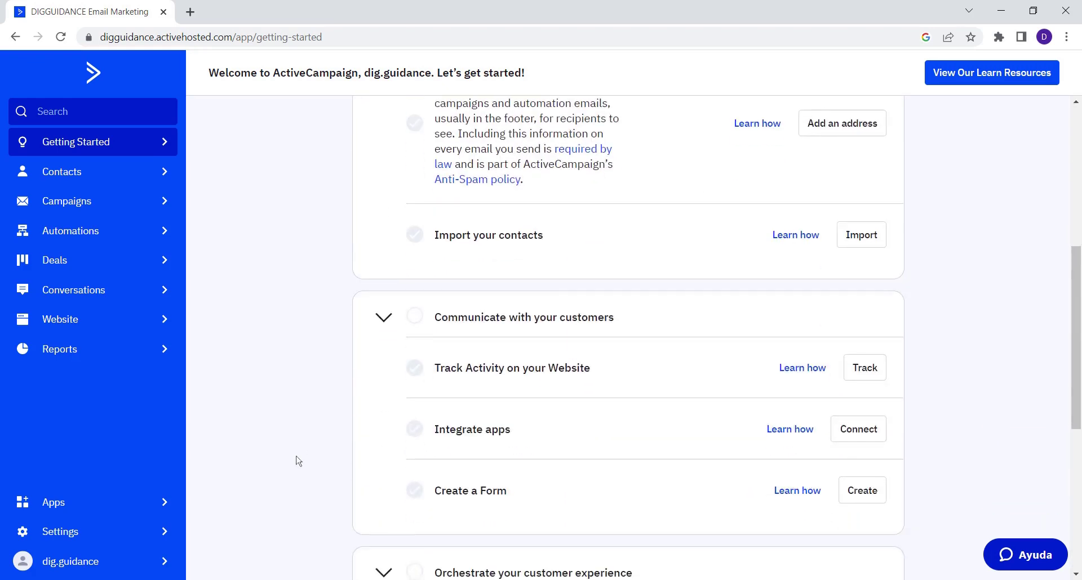
scroll(297, 459, up, 5)
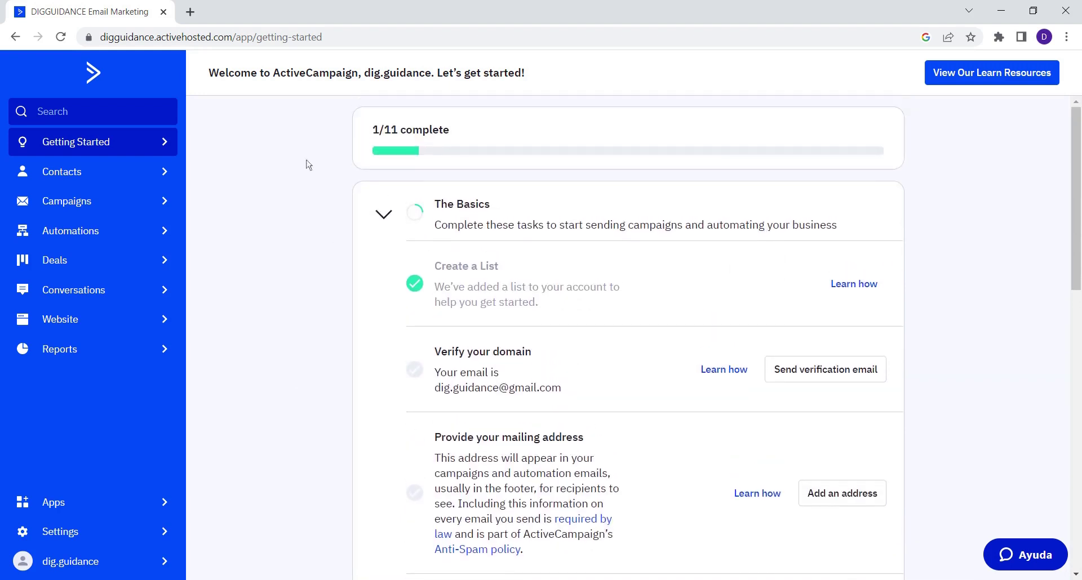
Open the Contacts page and look over the migration offer and the contact list.
click(66, 173)
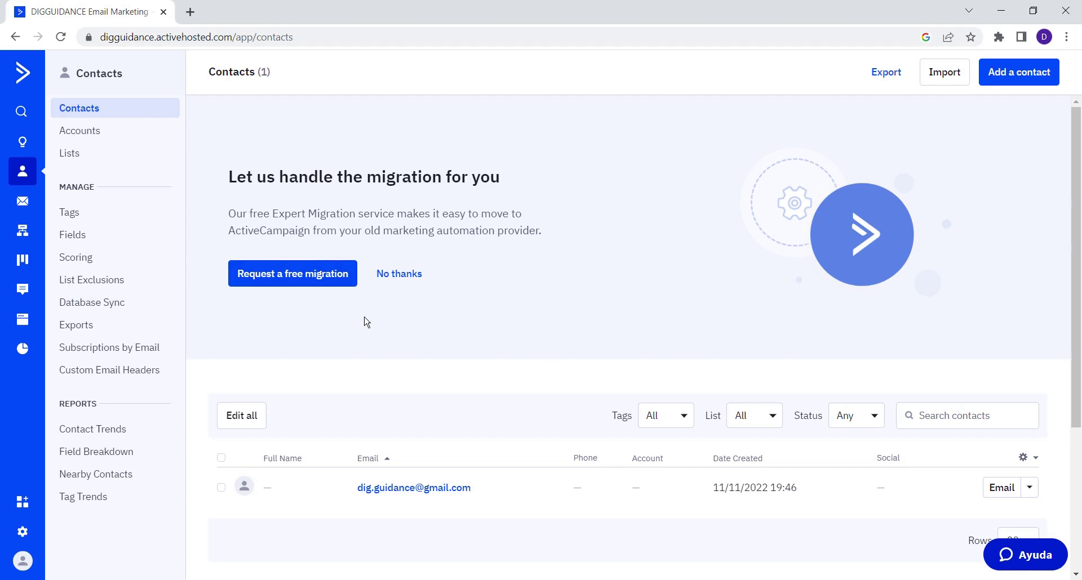
scroll(401, 191, down, 3)
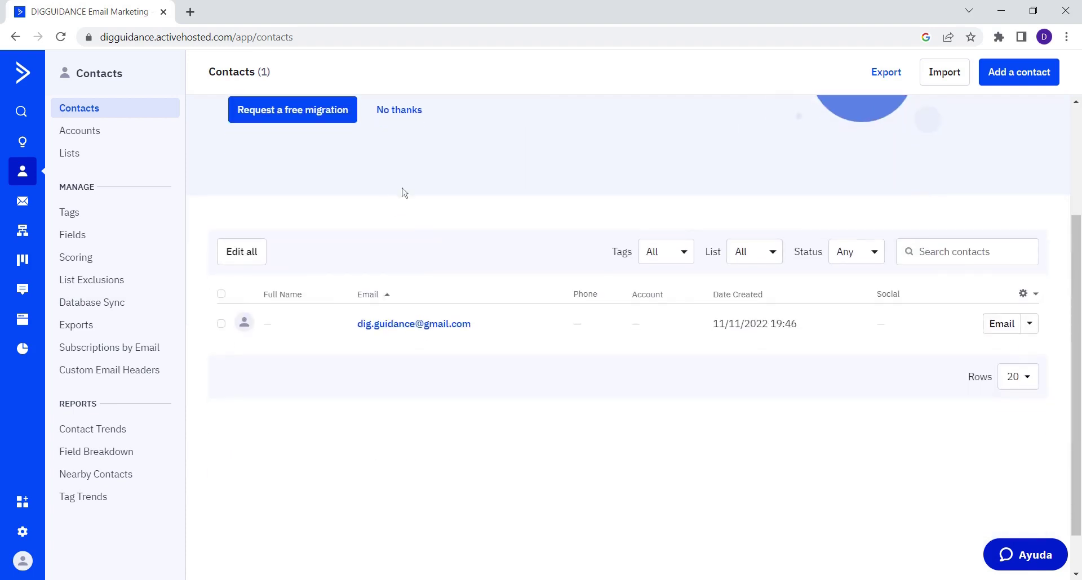
scroll(488, 200, up, 3)
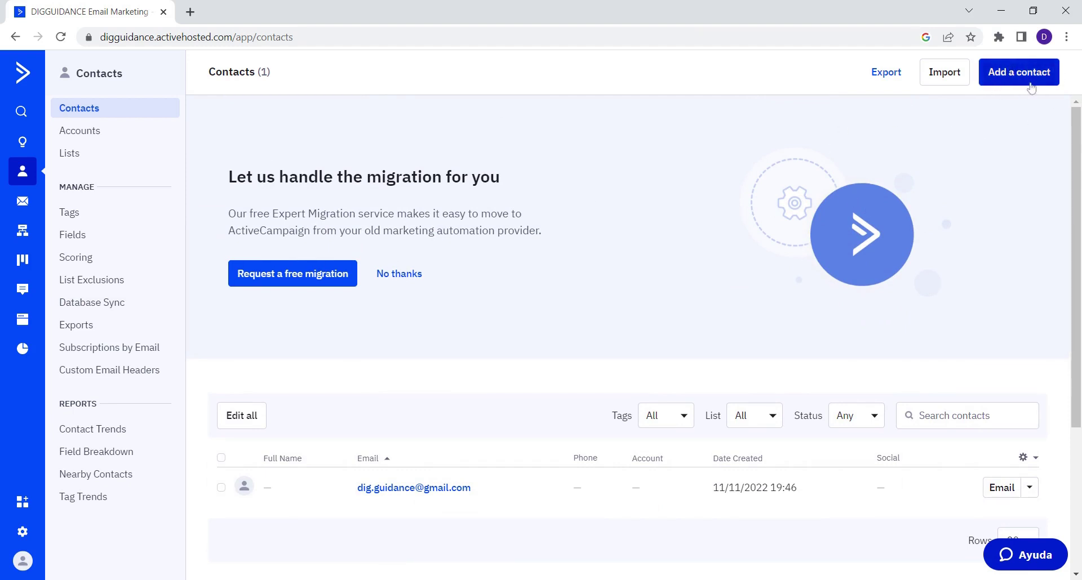
Open the Add a Contact form, inspect its Account options, and cancel without adding a contact.
click(1007, 77)
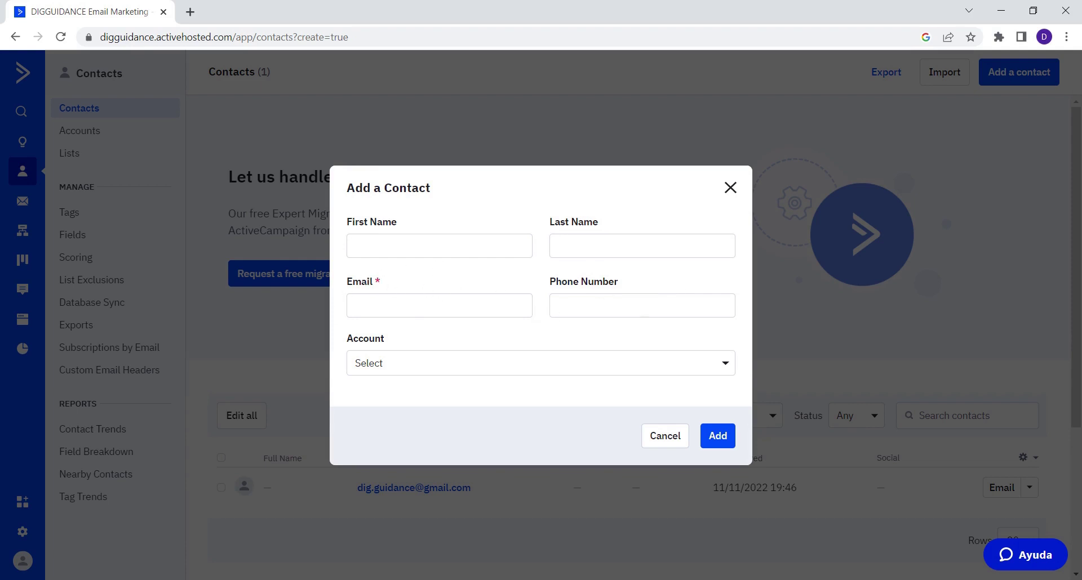
click(495, 366)
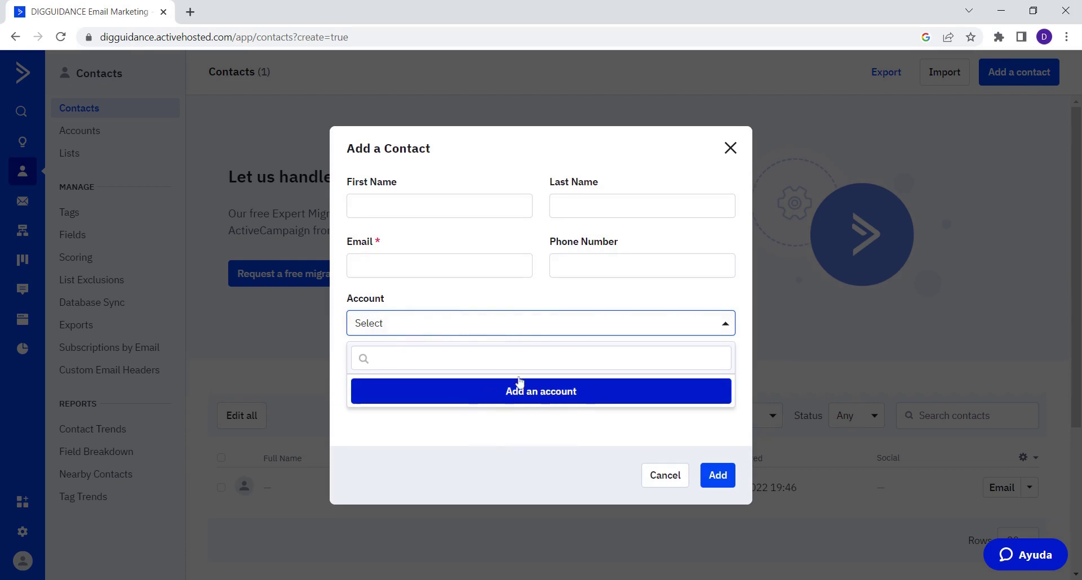
click(665, 480)
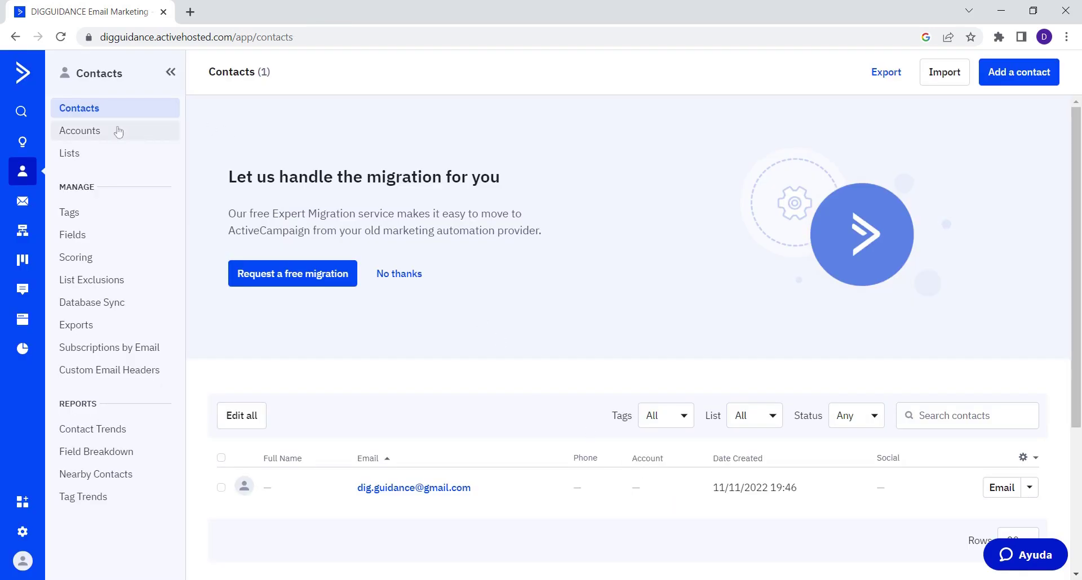
Open the Accounts page and examine the General Details filter fields and the account name search.
click(111, 136)
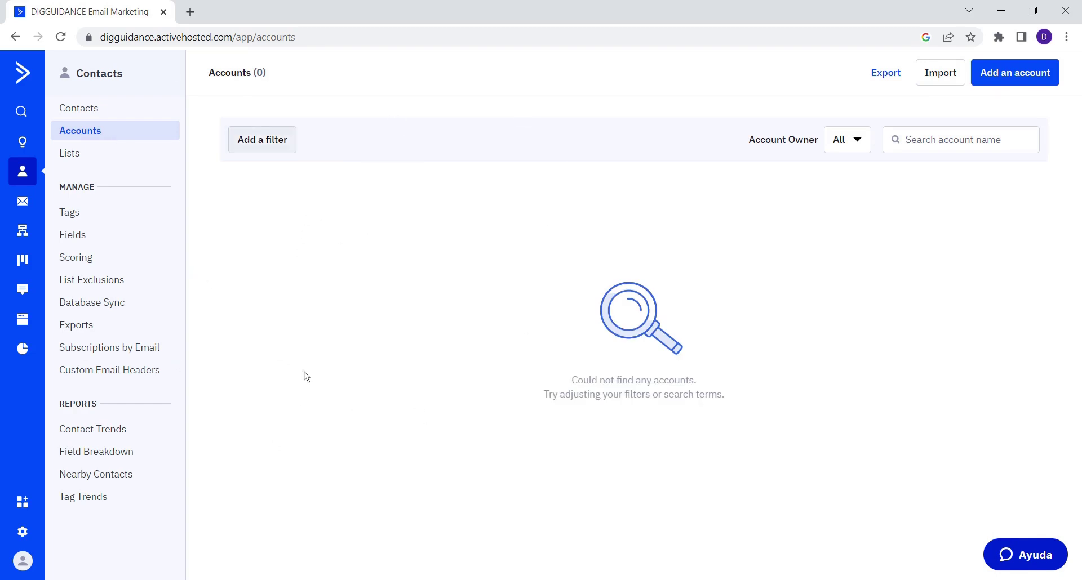
click(288, 138)
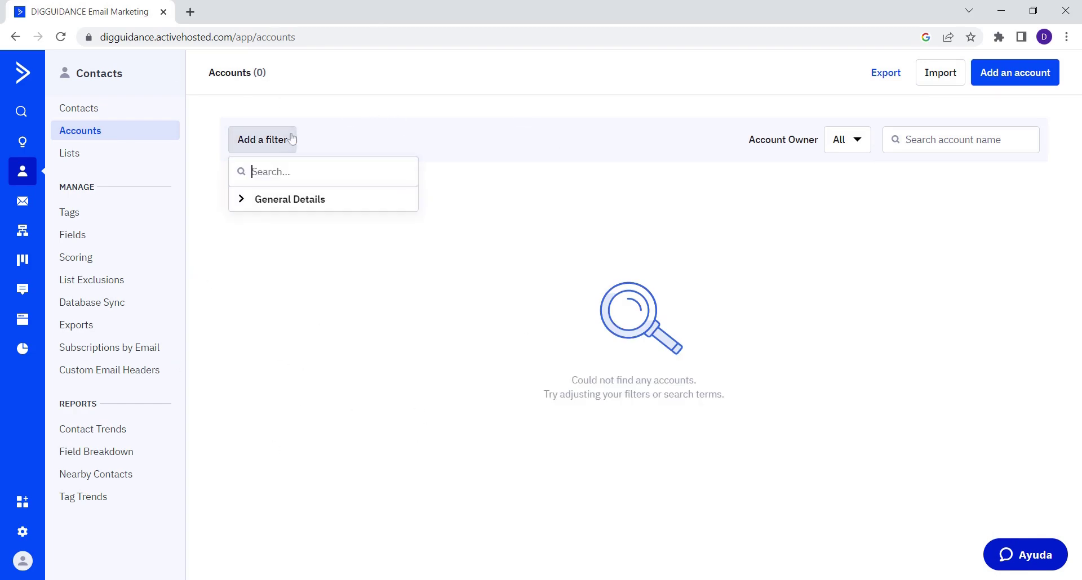
click(262, 197)
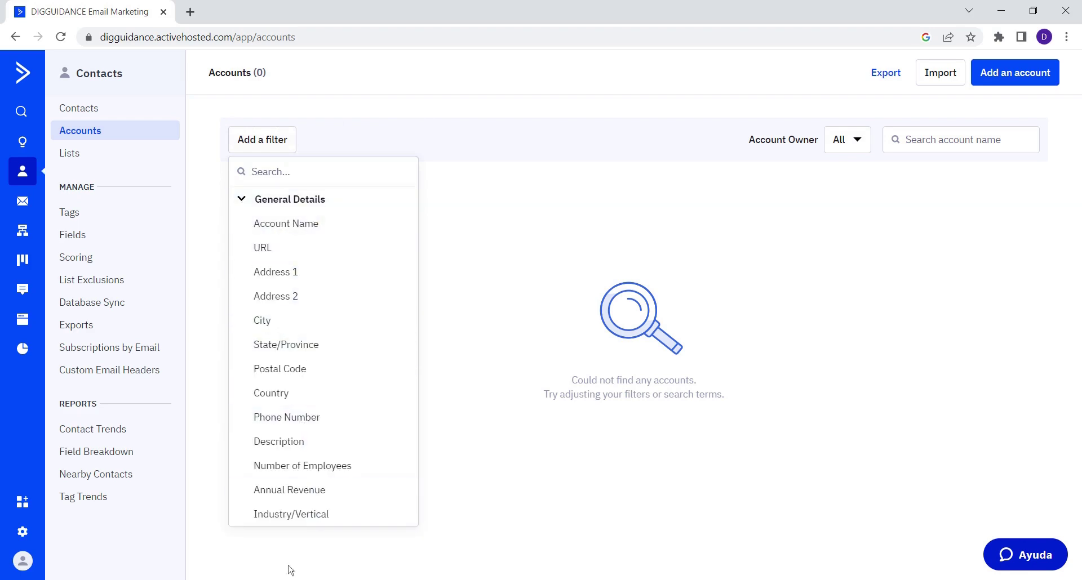
click(508, 230)
click(906, 140)
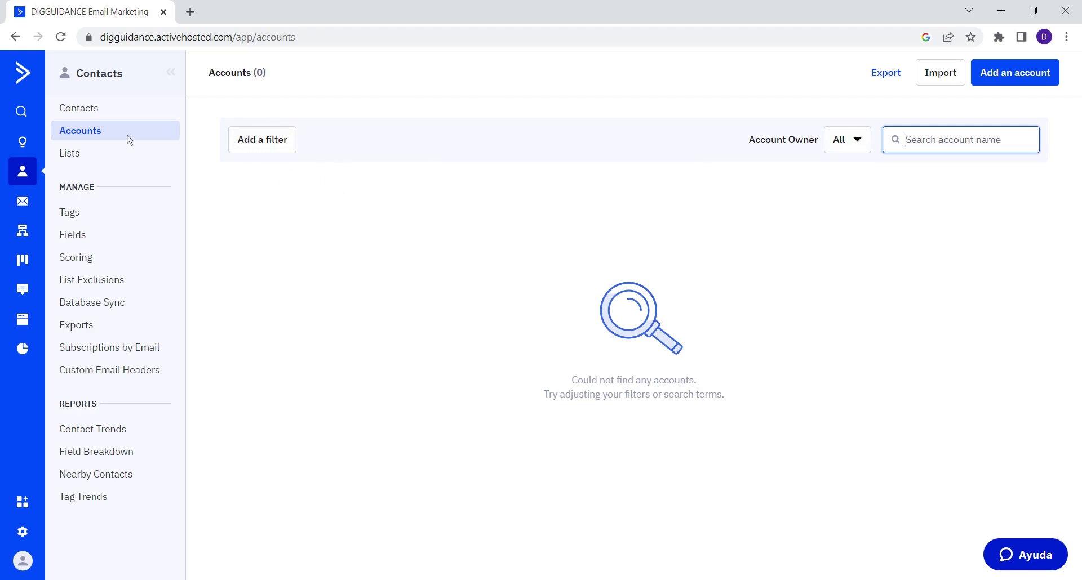
View the contact lists, including Lista maestra de contactos, and the lead score rules.
click(131, 158)
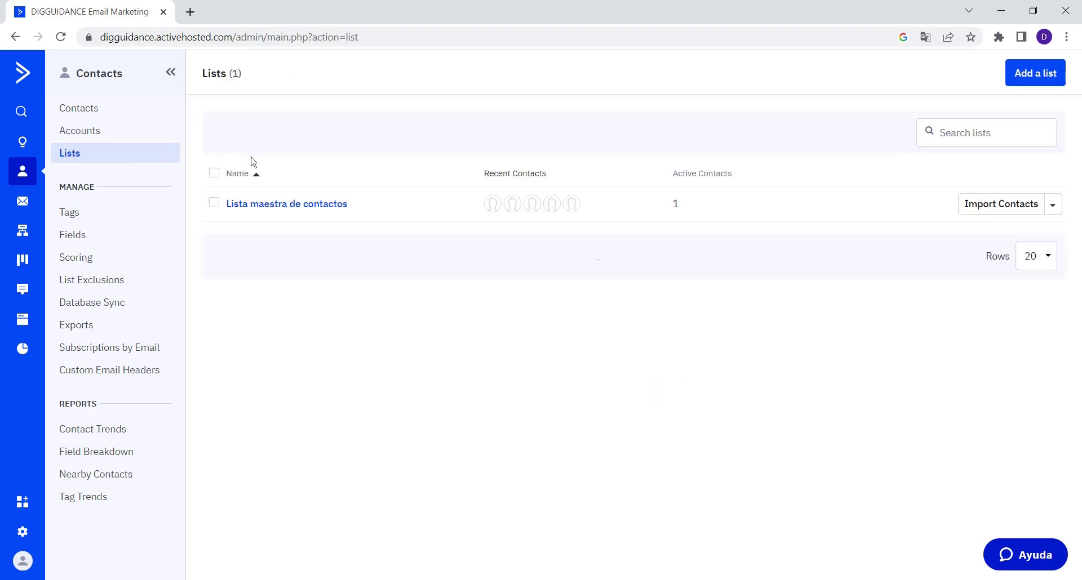
click(1040, 72)
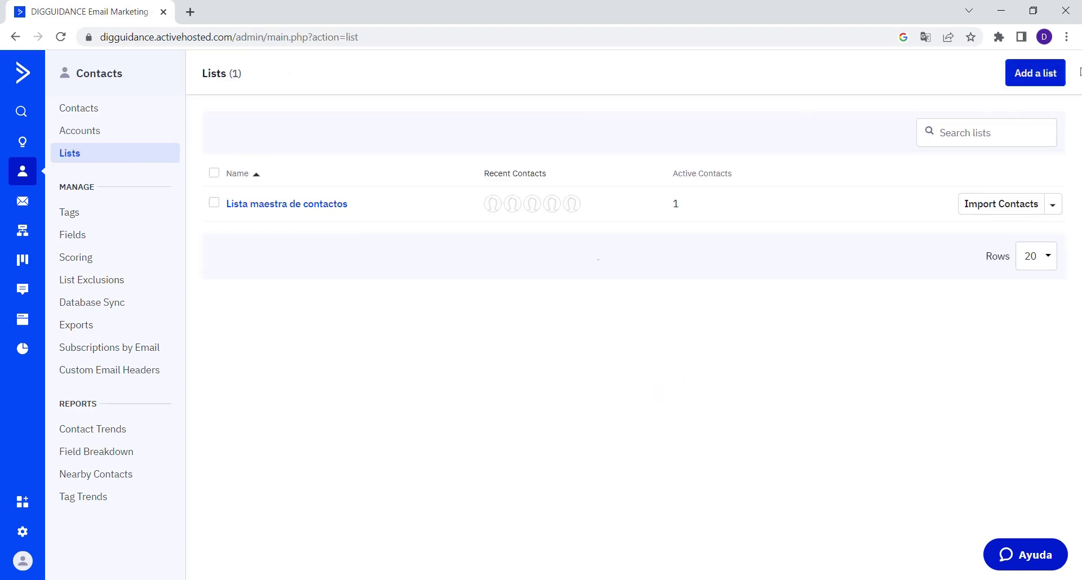
click(313, 203)
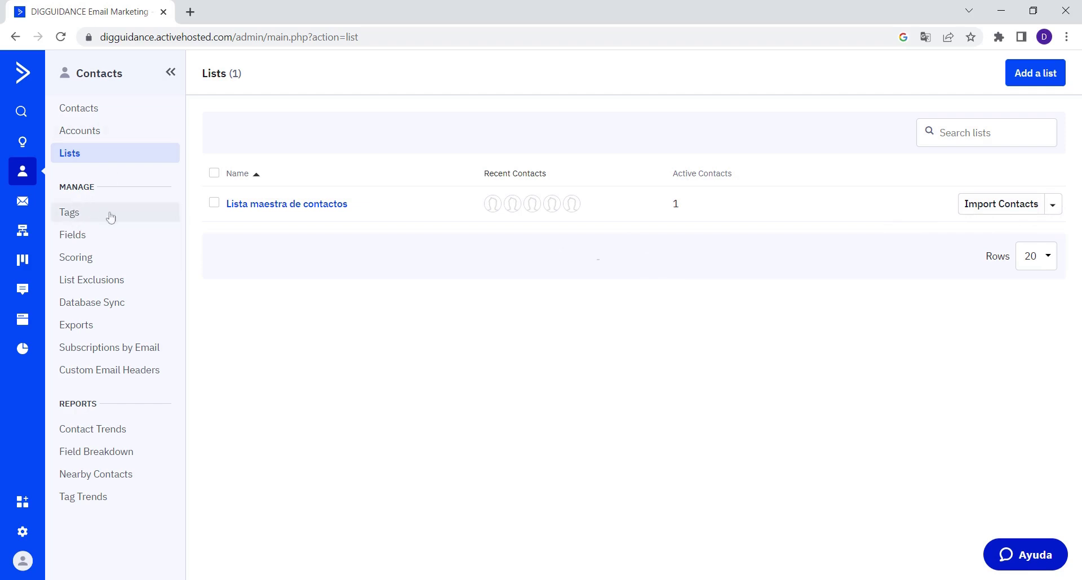
click(75, 269)
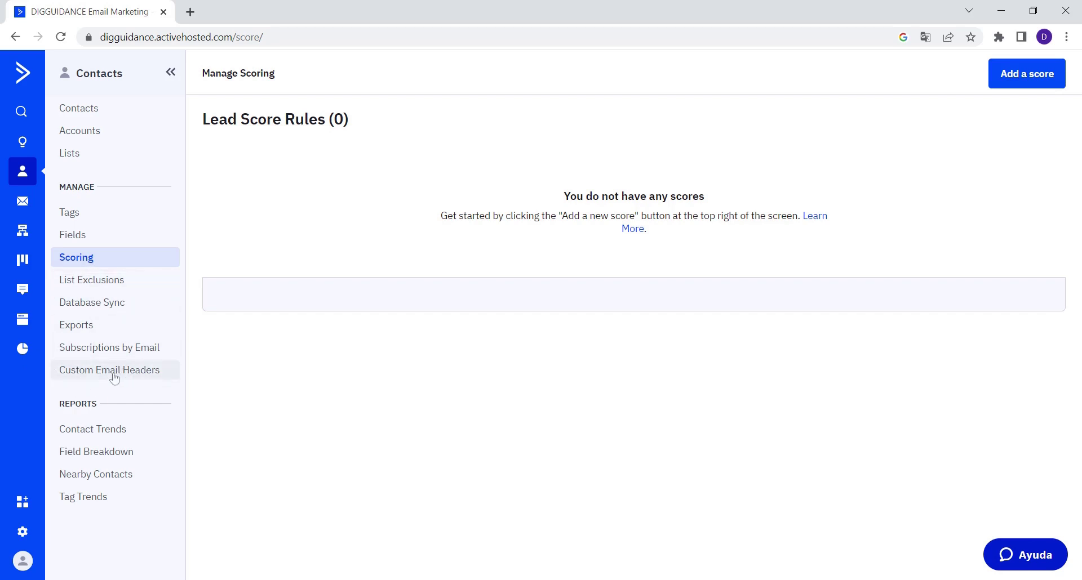
Open the Campaigns page and start creating the first campaign.
click(94, 376)
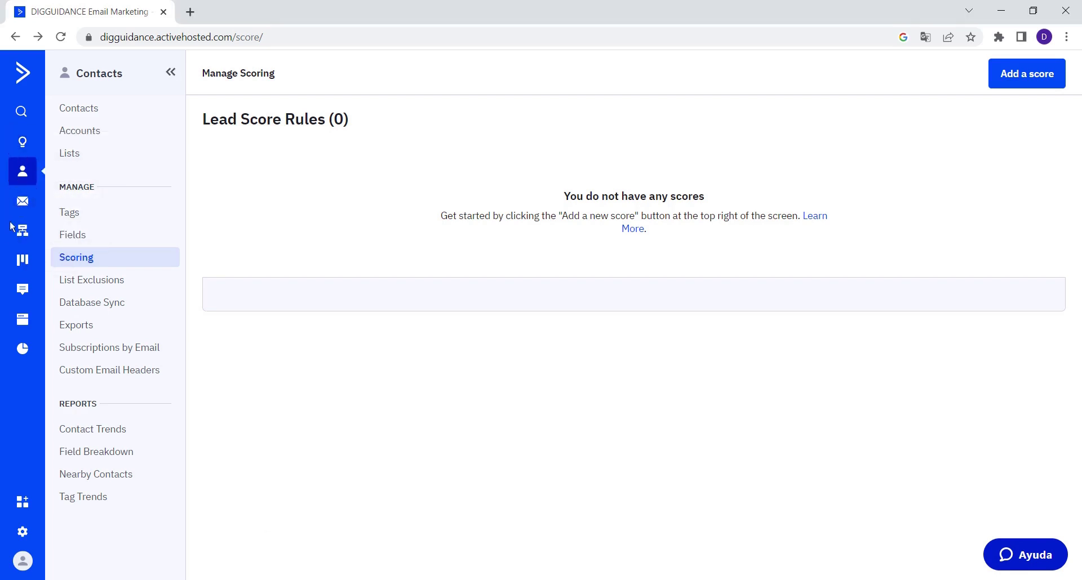
click(25, 205)
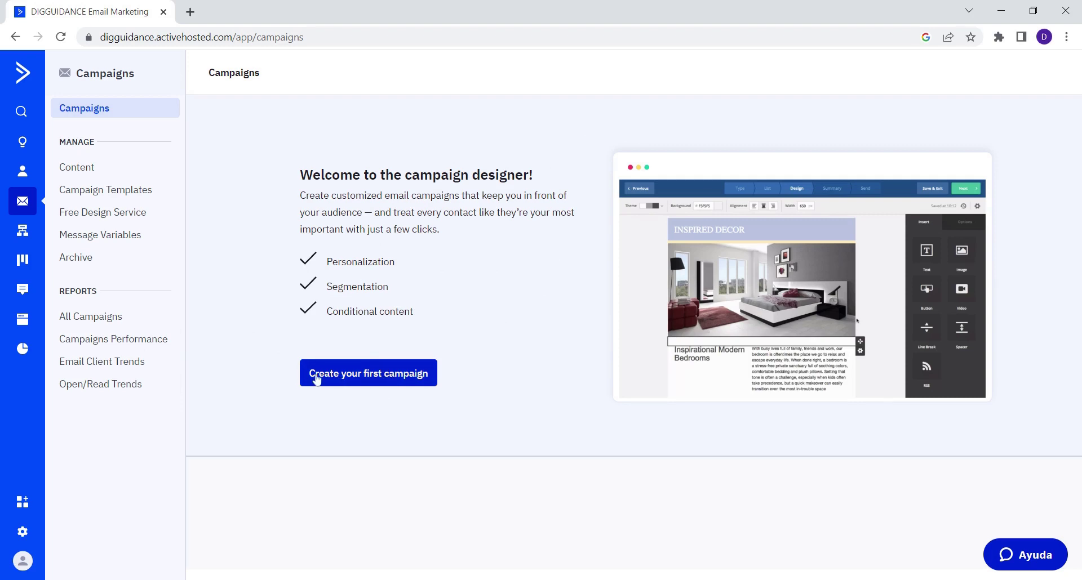
click(367, 385)
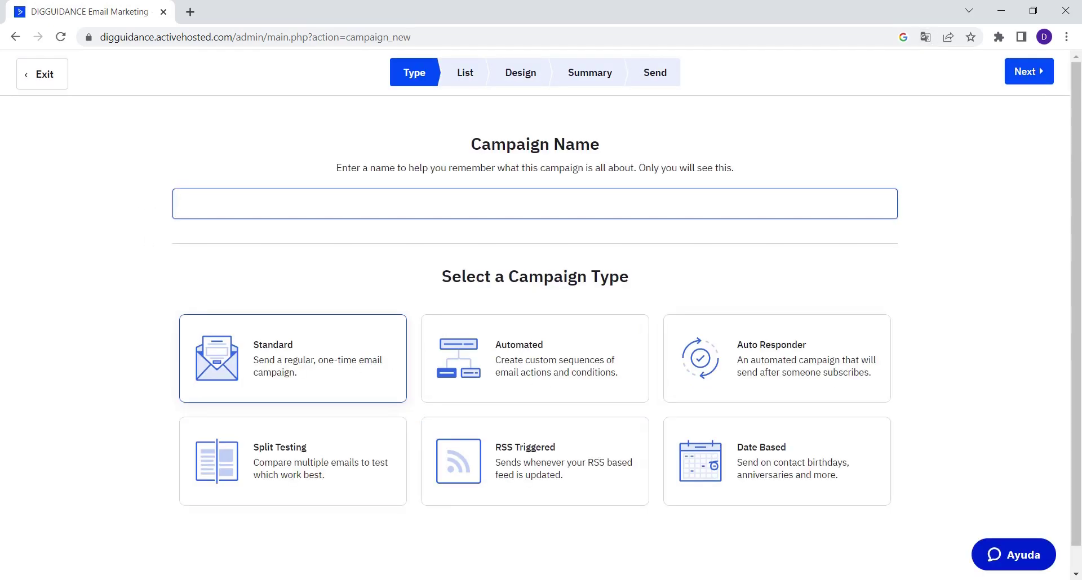
Name the campaign Digital Store, choose the Standard campaign type, and continue to the list selection.
click(178, 204)
text(Digital Store)
click(252, 358)
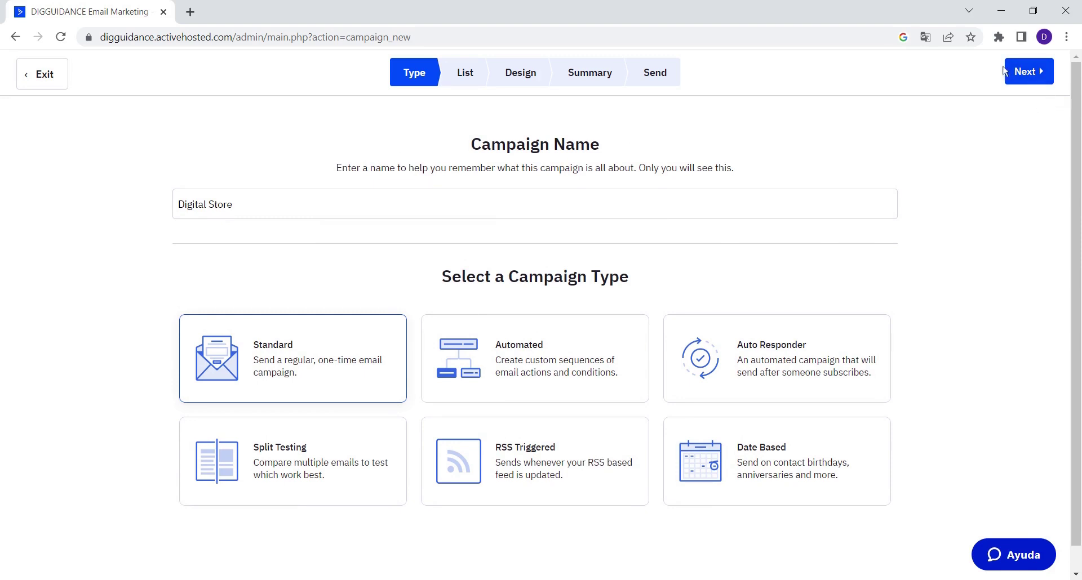
click(1032, 72)
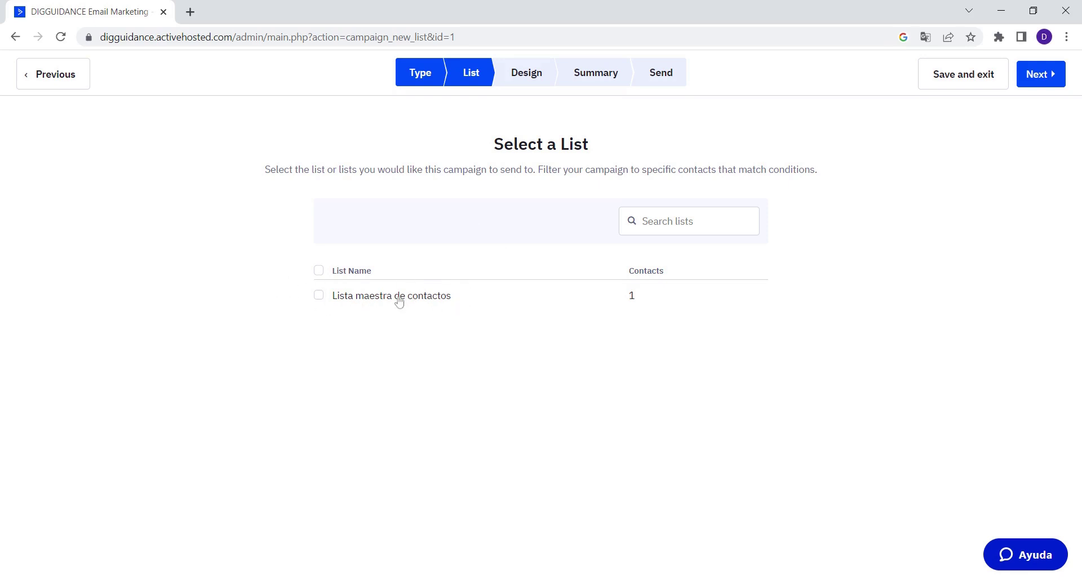
Set Lista maestra de contactos as the campaign's recipient list and choose the Email Designer template type.
click(320, 296)
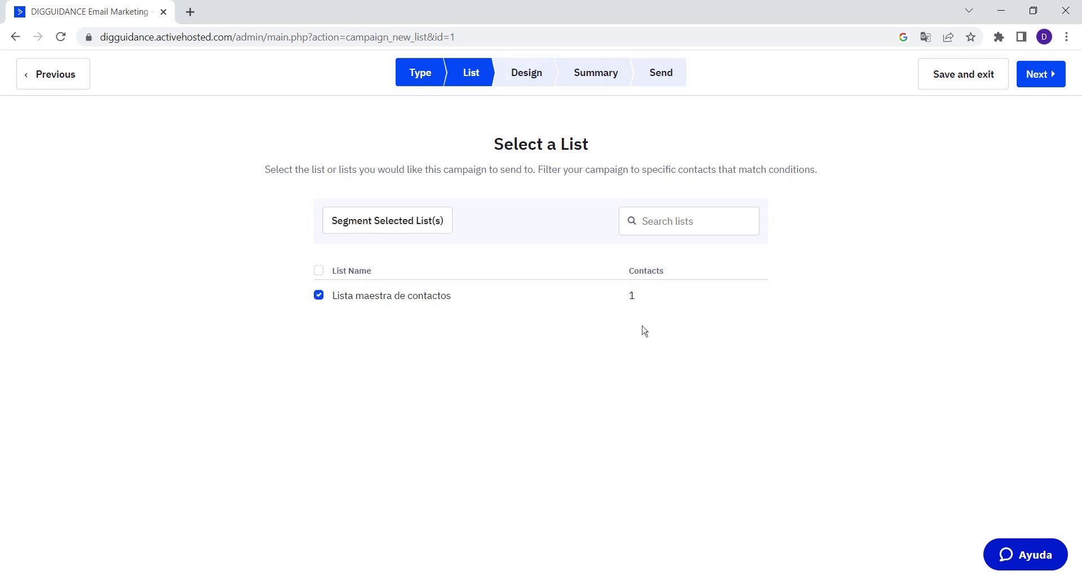
click(1052, 79)
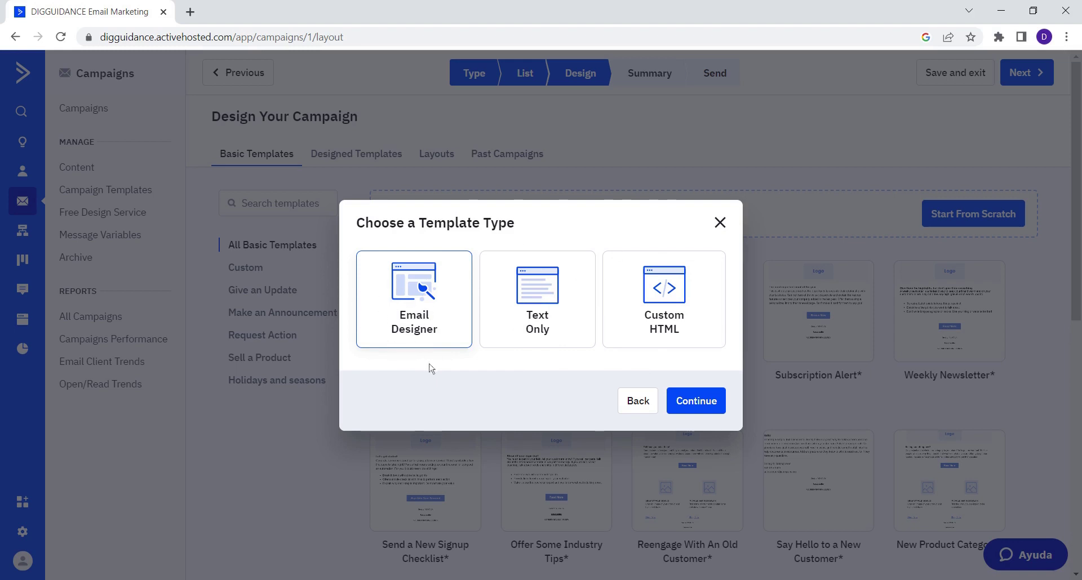
click(699, 403)
Browse the whole gallery of basic email templates and their categories.
scroll(588, 391, down, 1)
scroll(588, 390, down, 3)
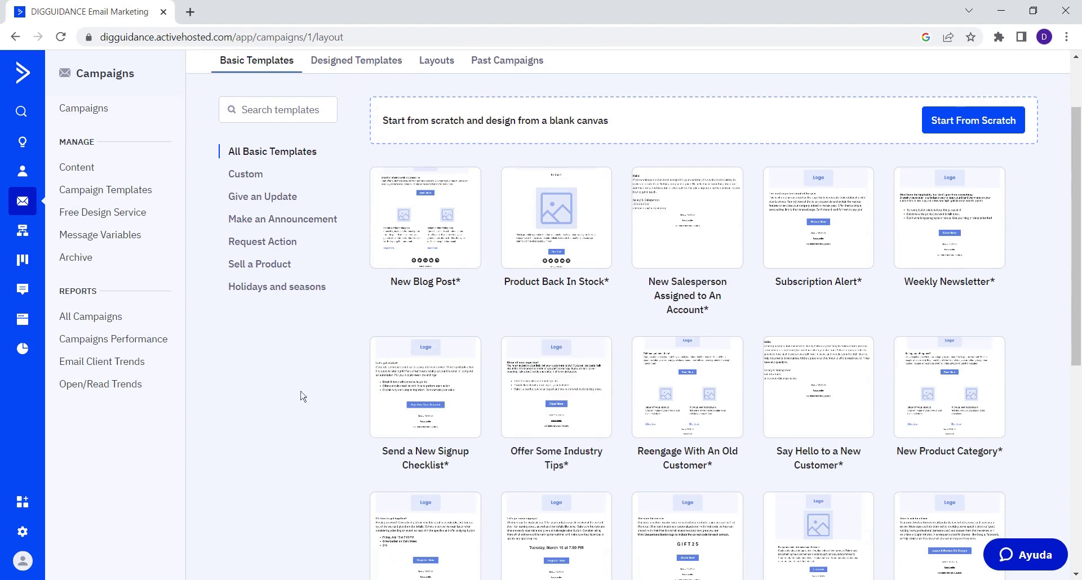
scroll(338, 400, up, 4)
scroll(491, 430, down, 3)
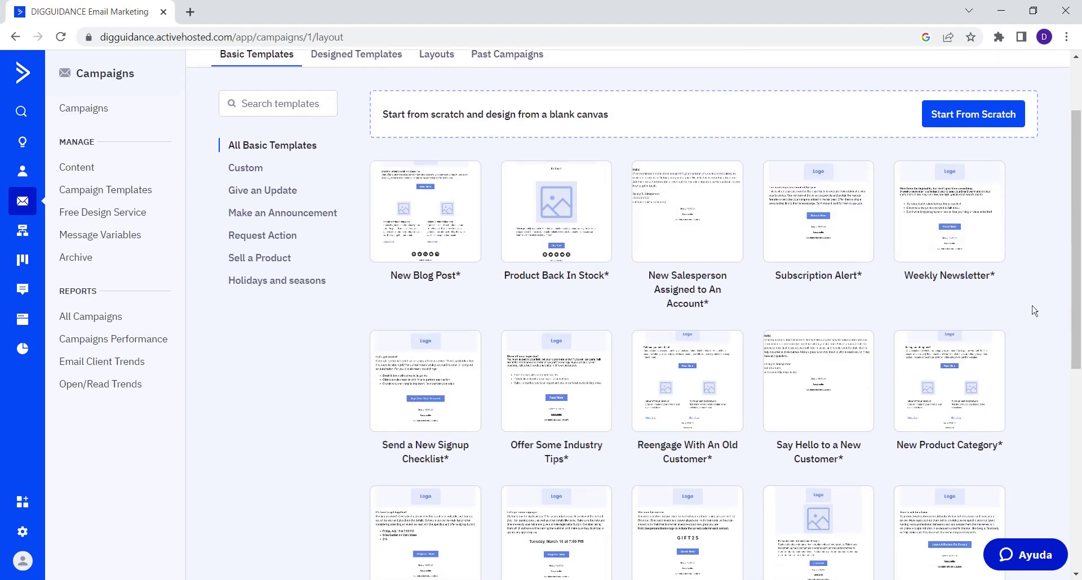
scroll(981, 338, down, 1)
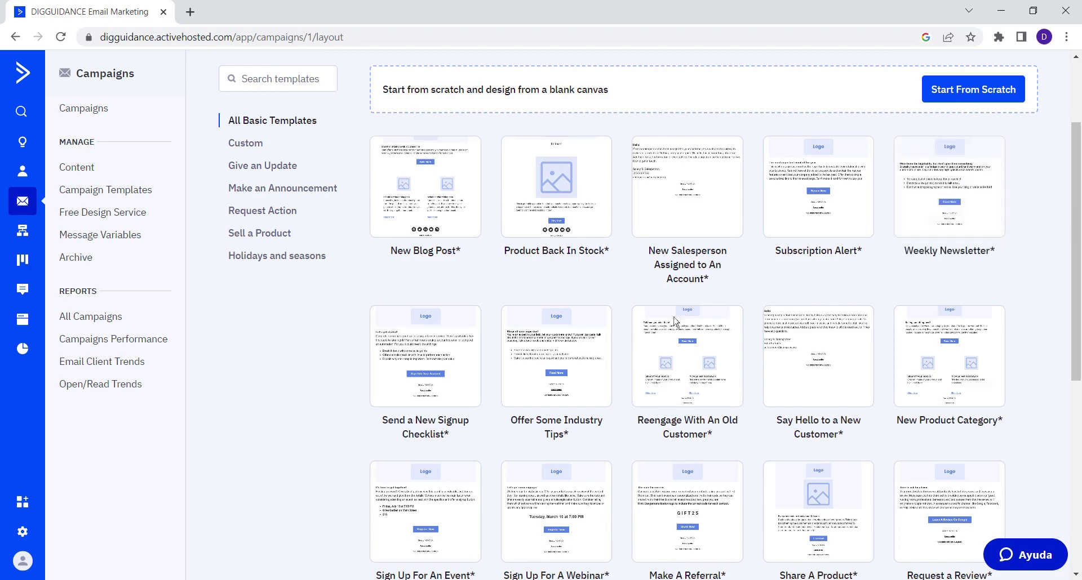
scroll(413, 361, down, 2)
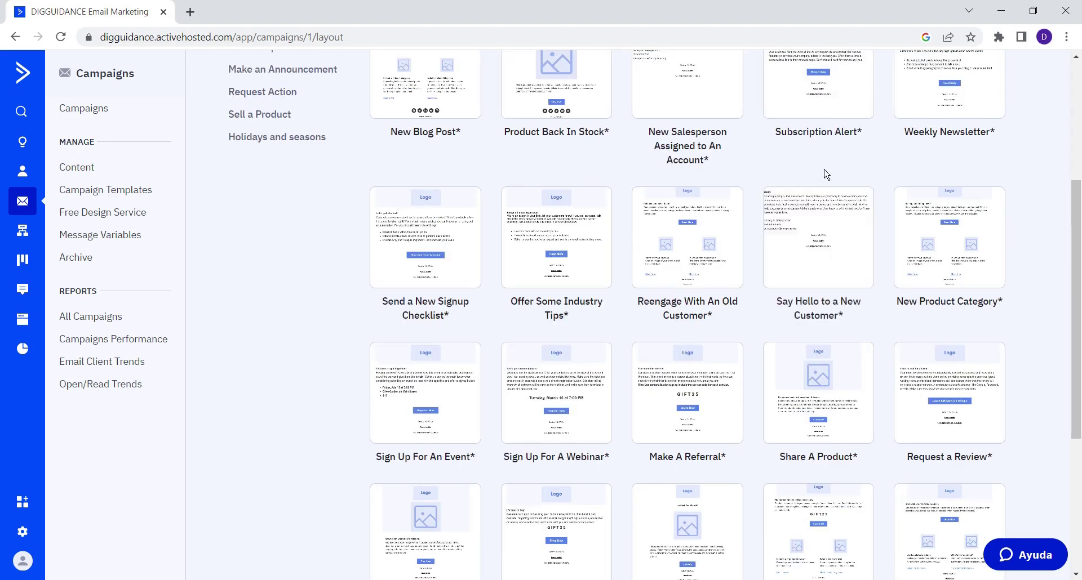
mouse_move(801, 242)
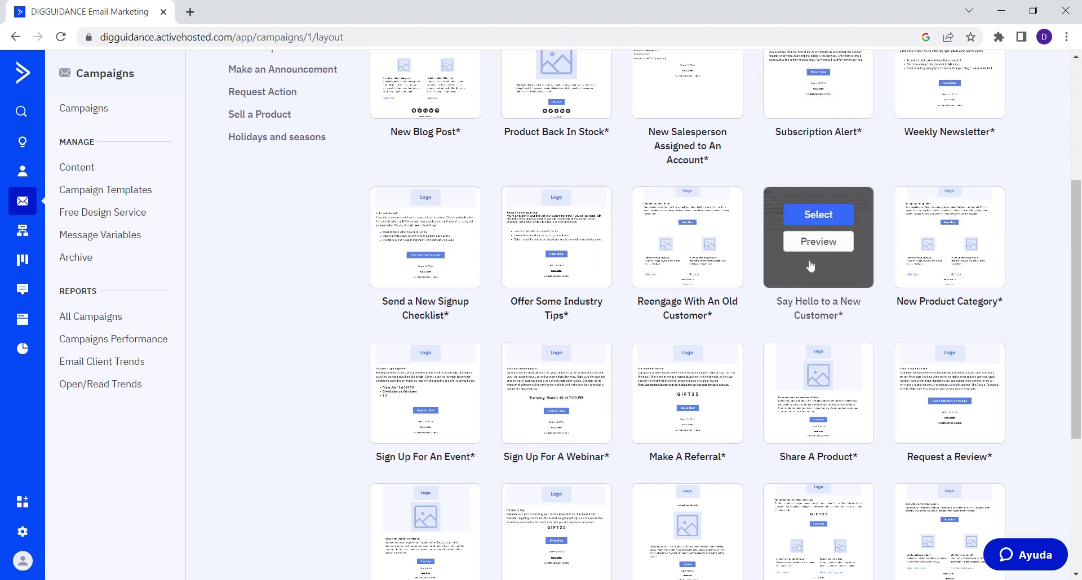
scroll(376, 301, down, 2)
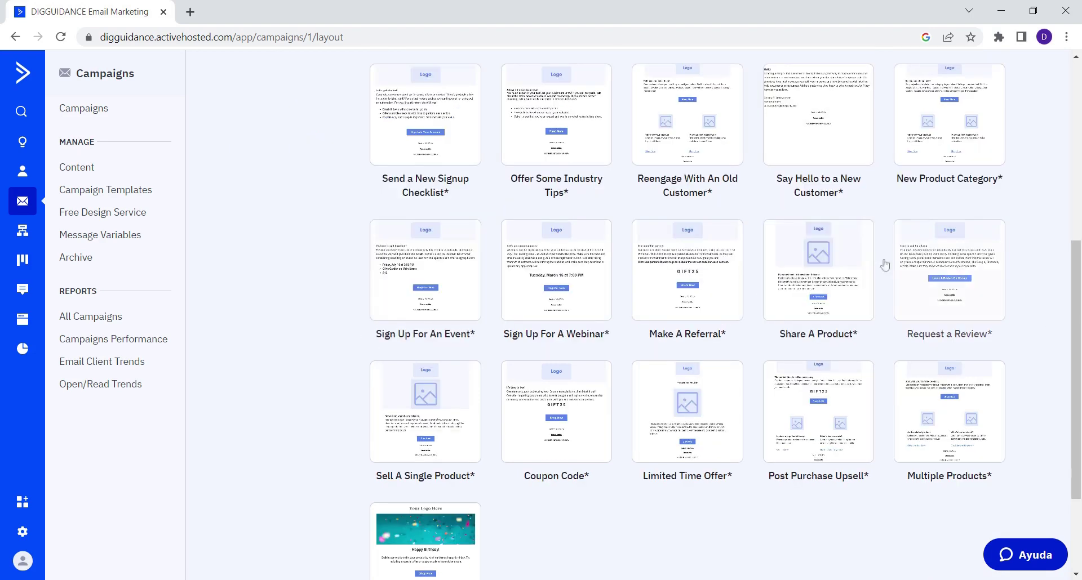
scroll(319, 340, down, 1)
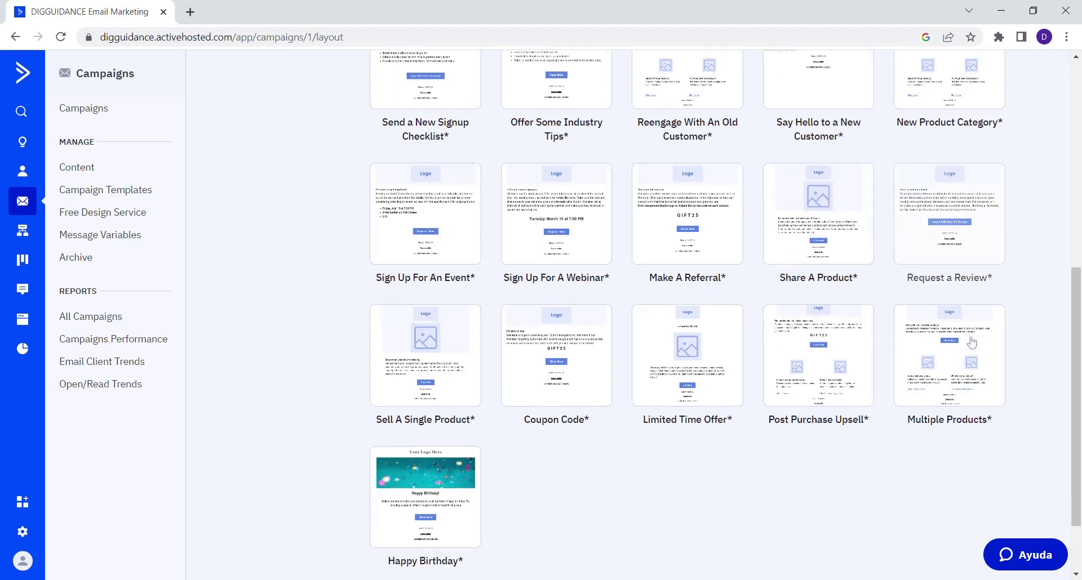
scroll(318, 339, up, 5)
scroll(318, 340, up, 2)
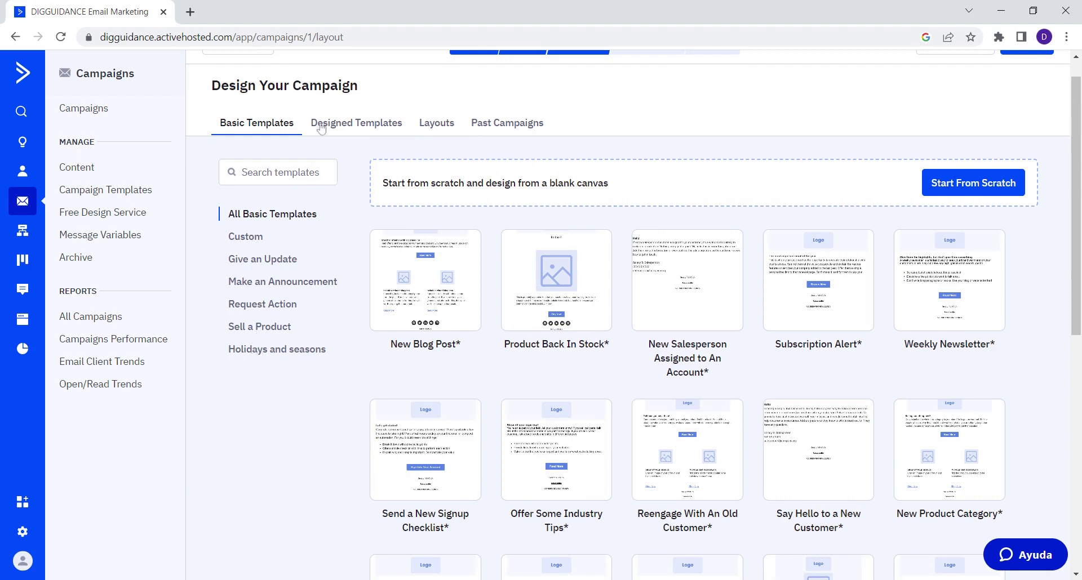
Select the Event/Webinar template from the designed templates and accept the prefilled sender details.
click(384, 129)
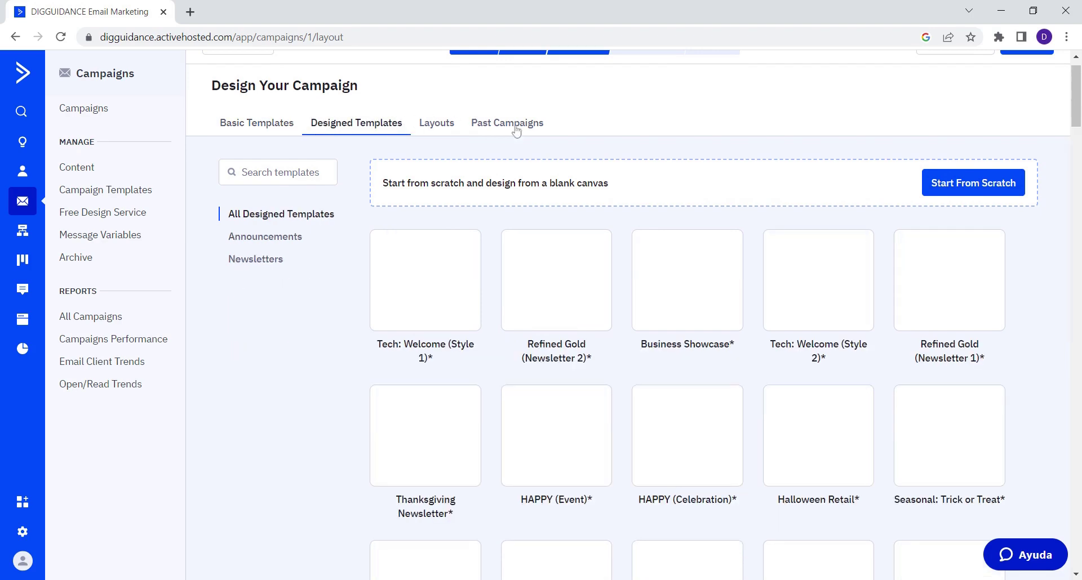
scroll(417, 406, down, 5)
mouse_move(550, 393)
scroll(549, 392, down, 4)
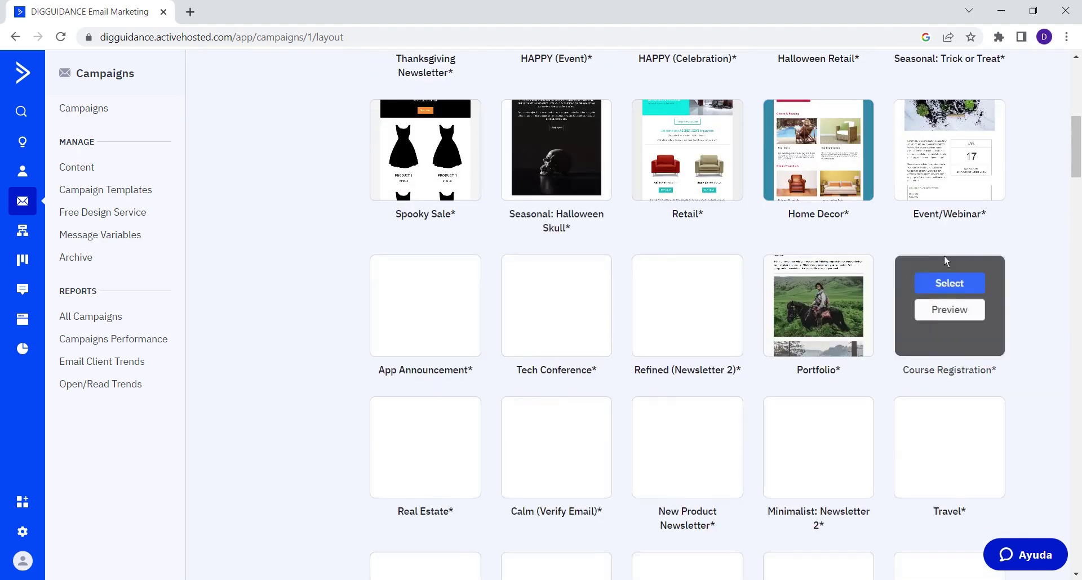
scroll(913, 265, up, 10)
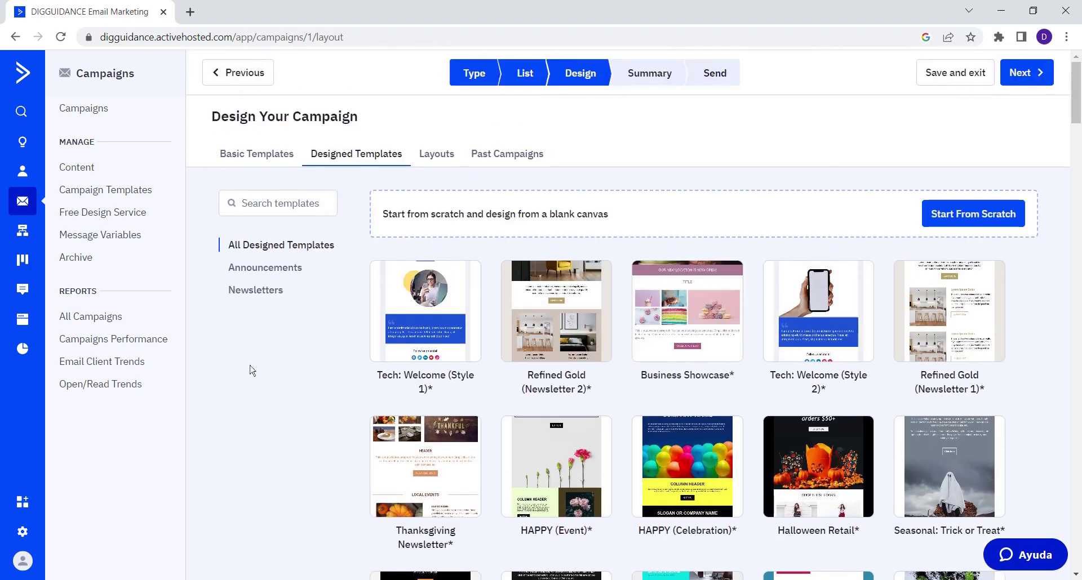
scroll(336, 189, down, 3)
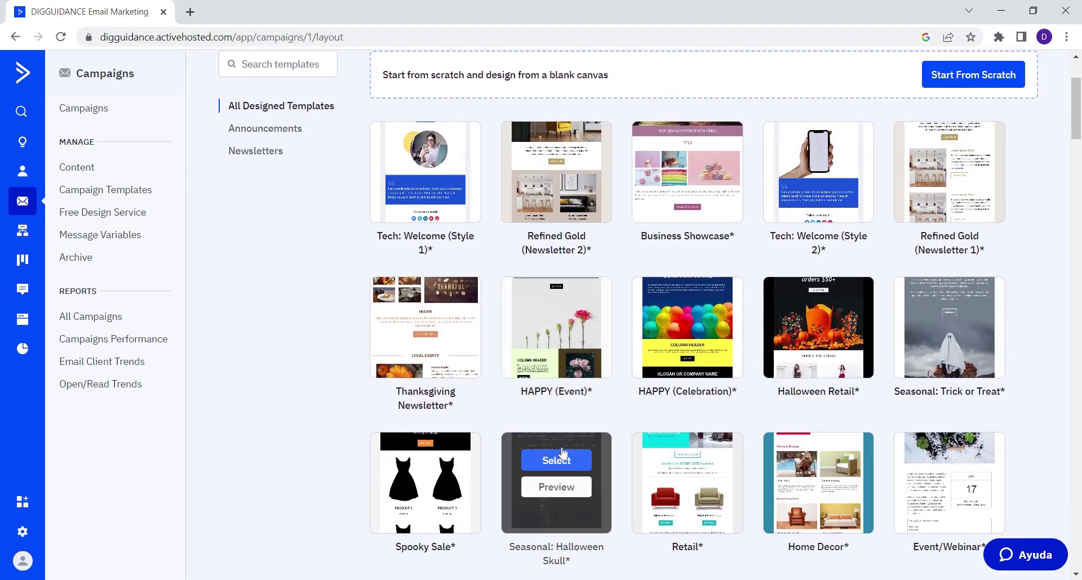
mouse_move(565, 336)
scroll(952, 360, down, 2)
mouse_move(952, 362)
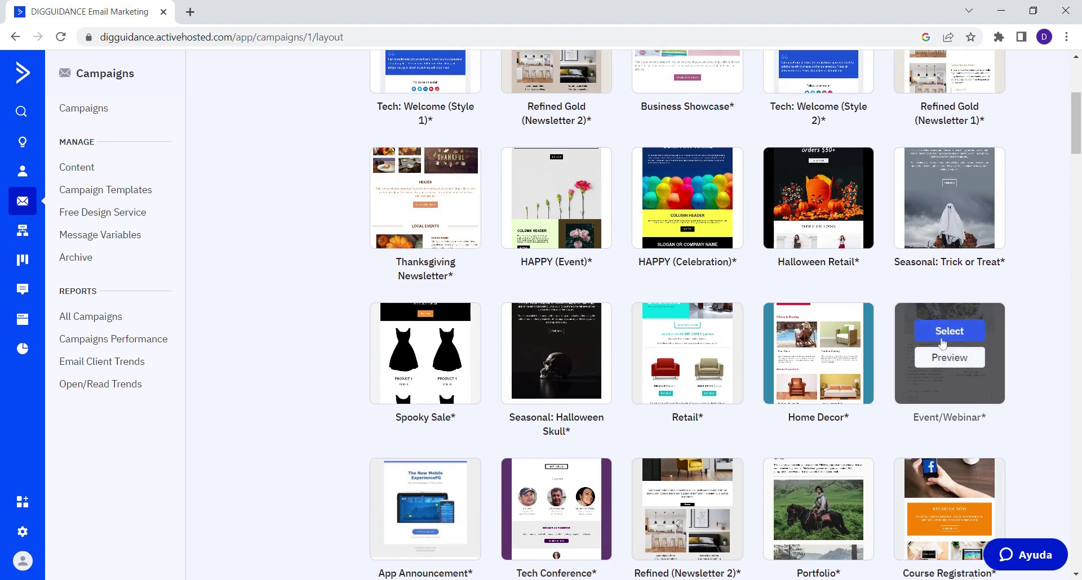
click(941, 338)
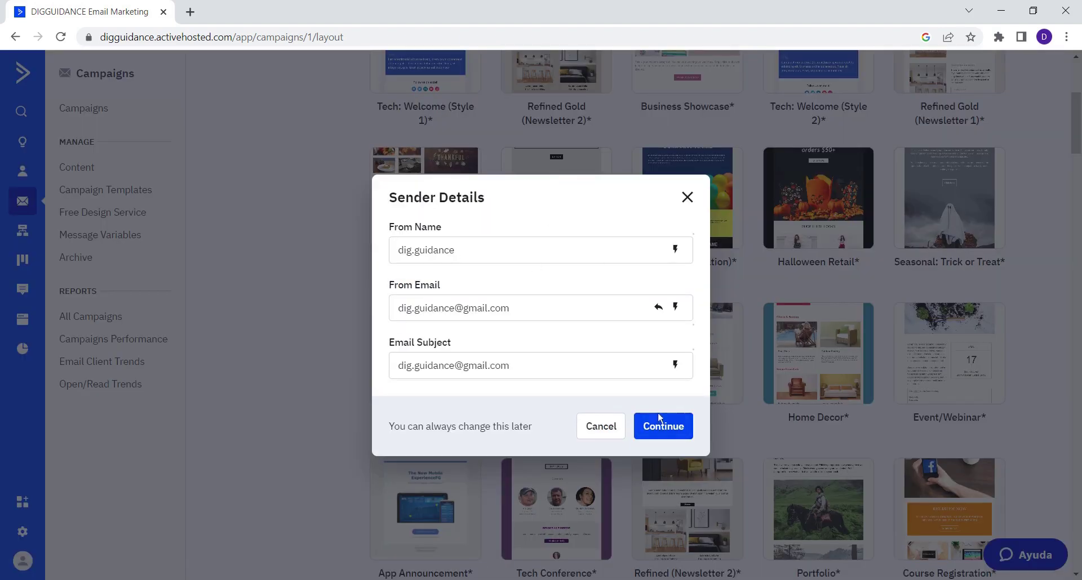
click(667, 429)
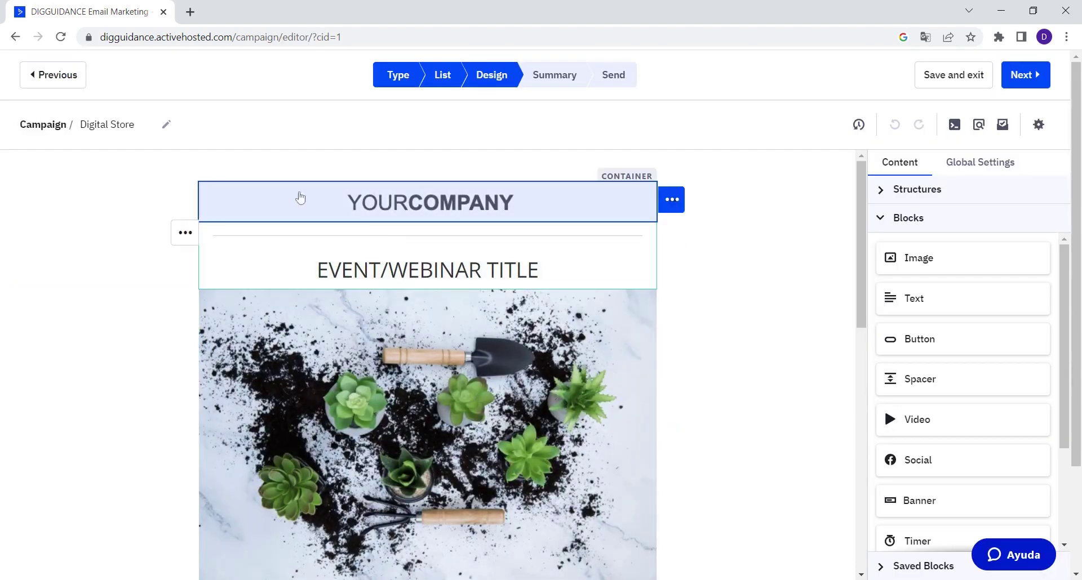
Examine the Event/Webinar email layout from the company header and image through the date box, meeting details and footer.
scroll(376, 457, down, 2)
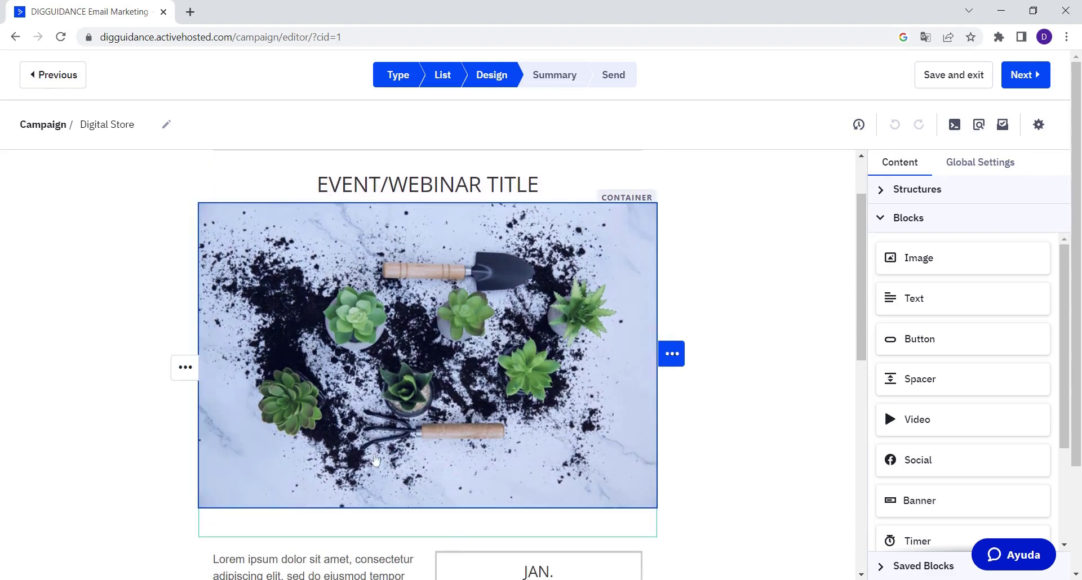
scroll(376, 458, down, 3)
scroll(376, 457, up, 5)
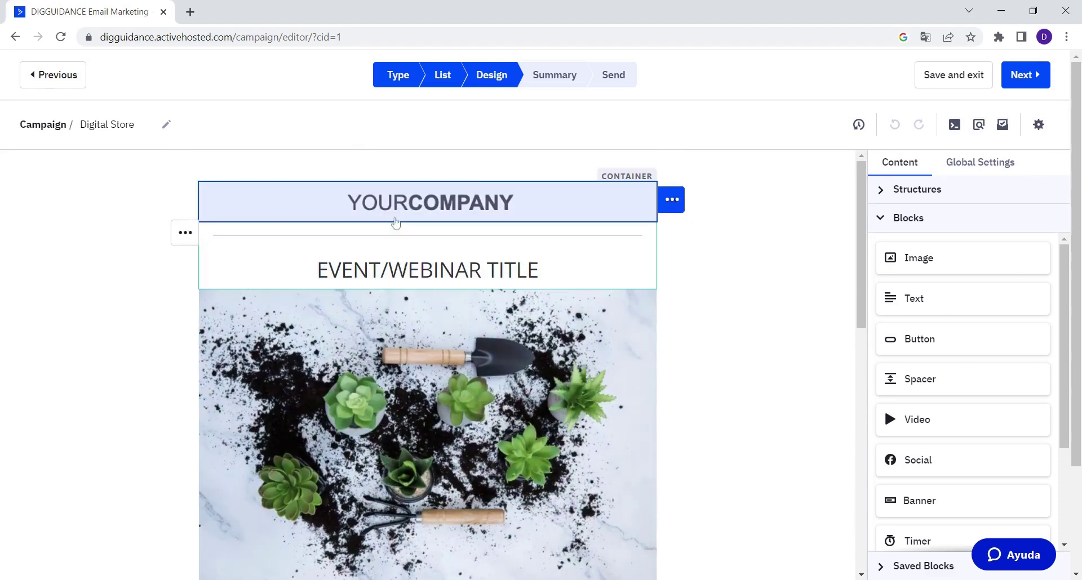
scroll(520, 330, down, 2)
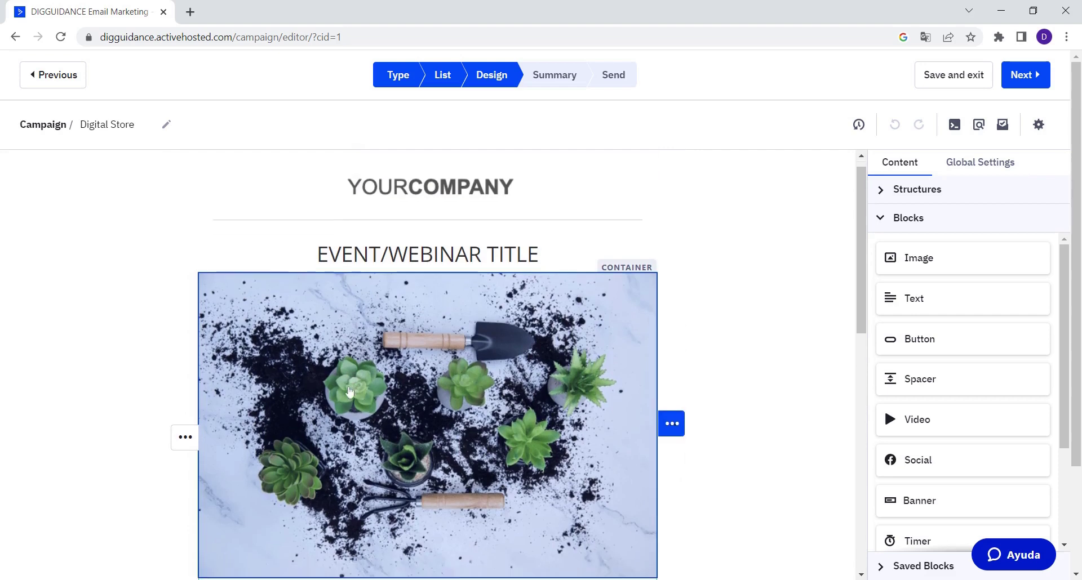
scroll(344, 386, down, 4)
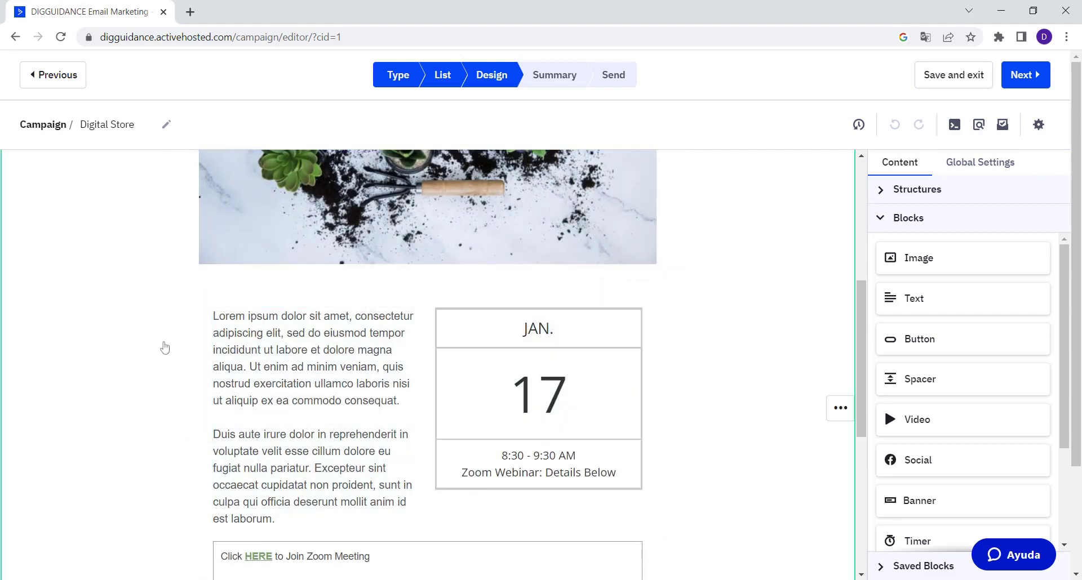
scroll(159, 353, down, 1)
scroll(704, 344, up, 1)
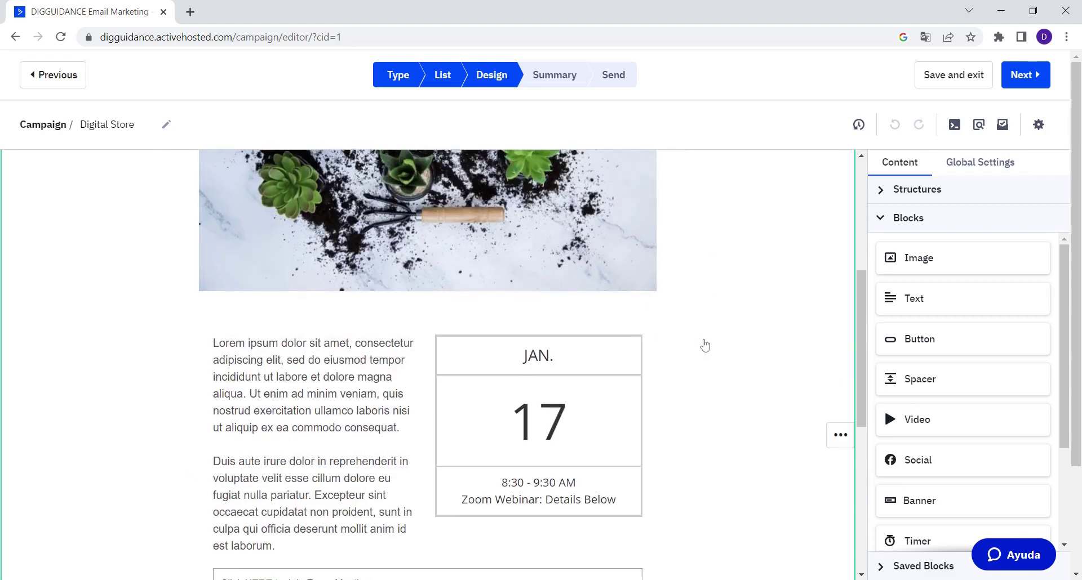
scroll(705, 345, down, 3)
scroll(705, 248, up, 2)
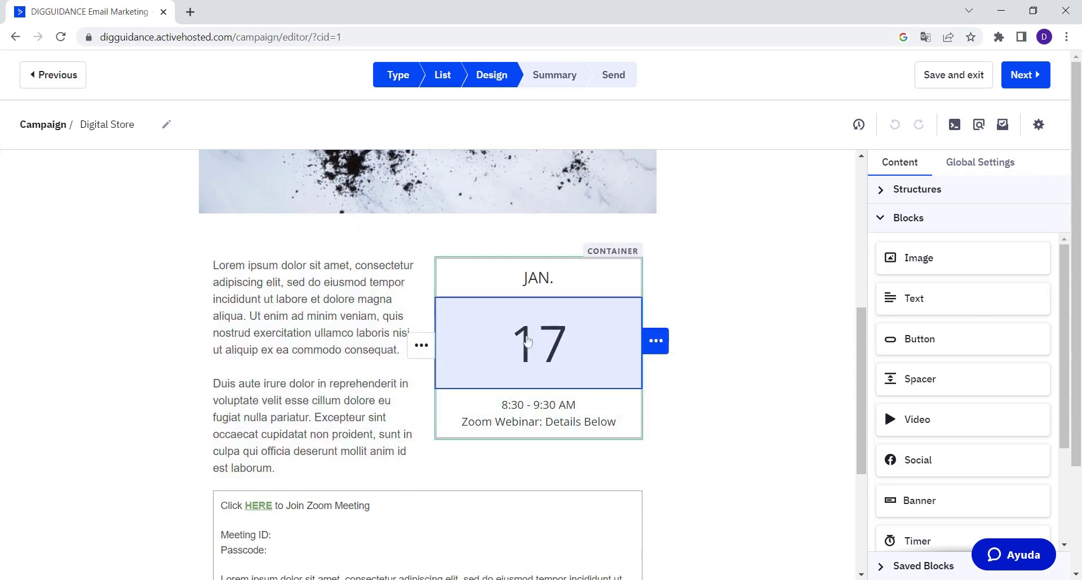
scroll(766, 386, down, 2)
scroll(767, 386, down, 4)
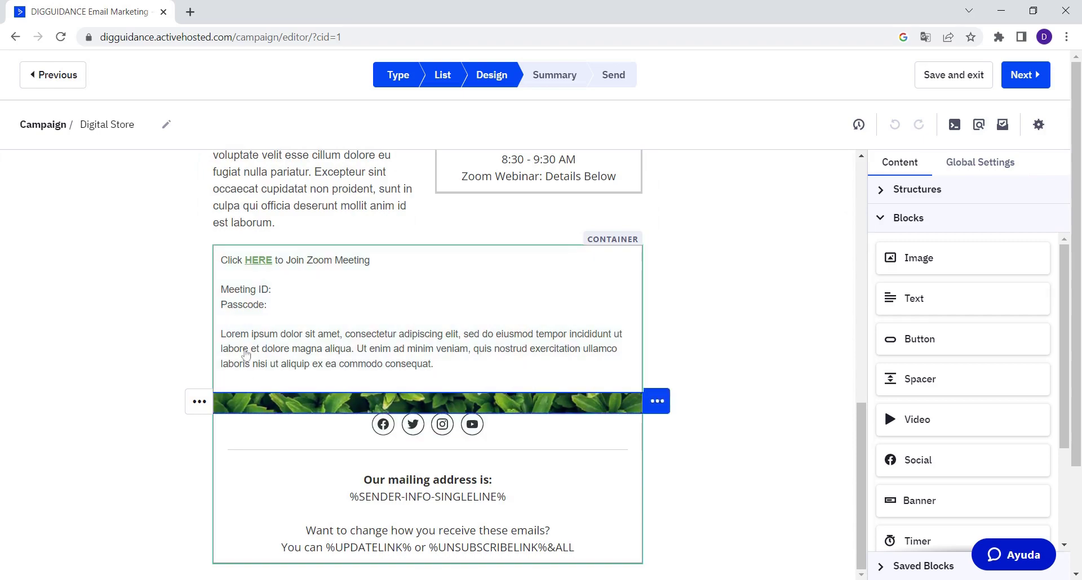
scroll(351, 305, up, 5)
scroll(350, 305, up, 5)
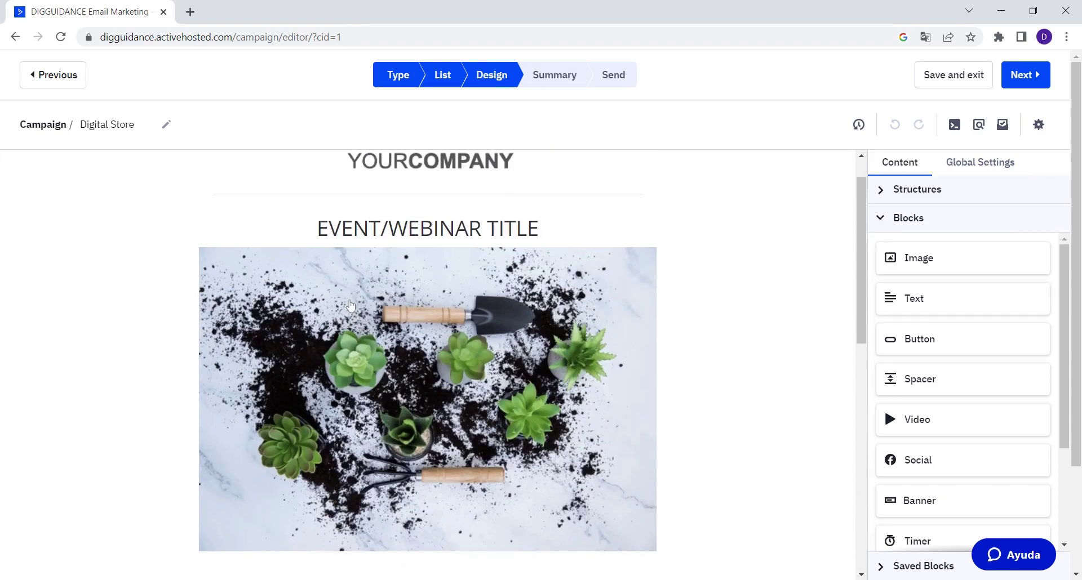
scroll(741, 317, down, 10)
scroll(742, 321, up, 5)
scroll(741, 321, up, 7)
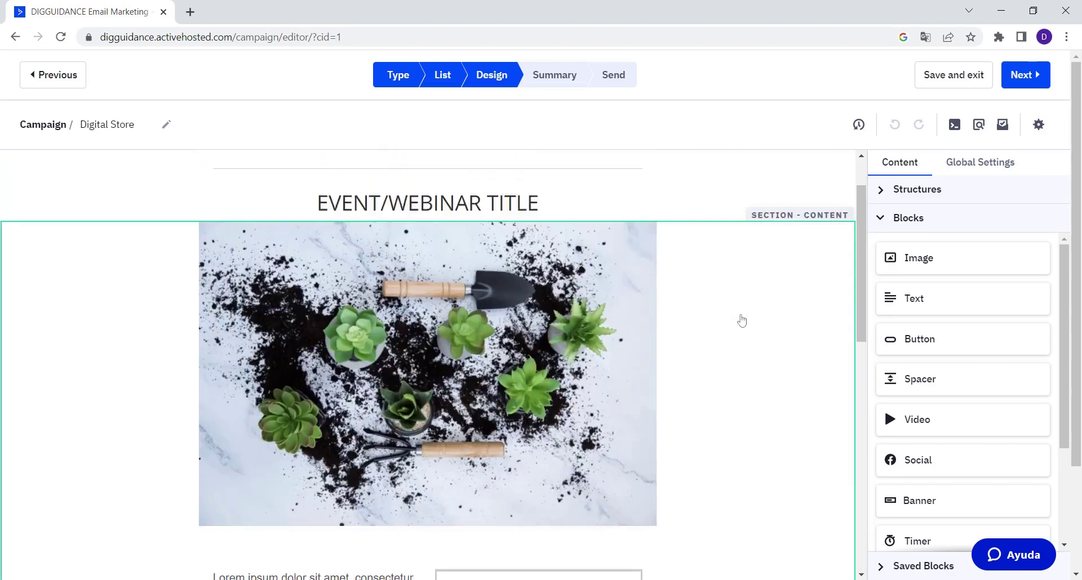
Look through the content blocks available for the email, from Image and Text down to HTML and RSS.
scroll(932, 337, down, 1)
scroll(932, 337, down, 2)
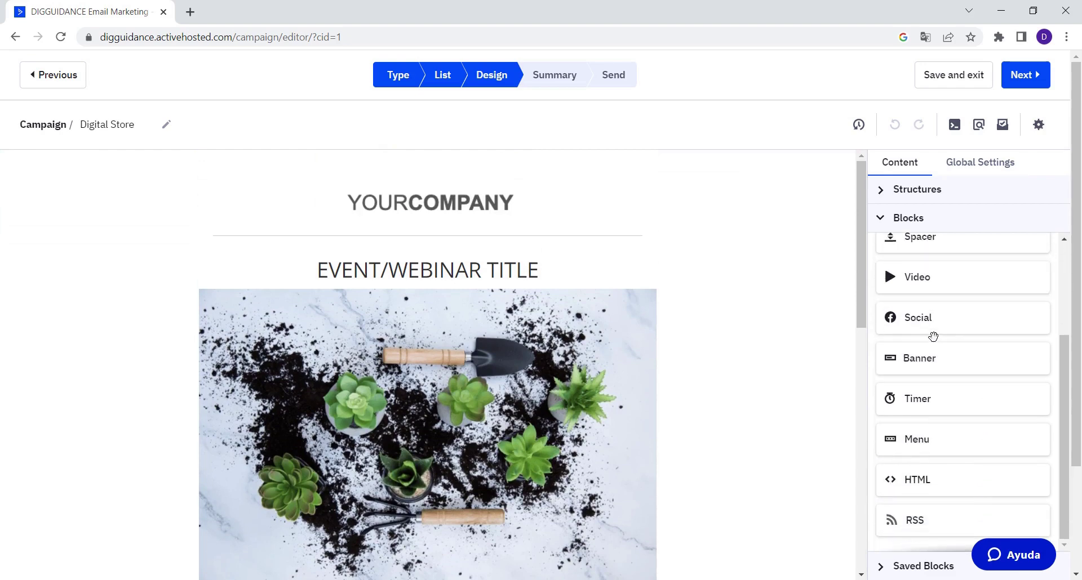
scroll(935, 340, up, 3)
scroll(925, 432, down, 1)
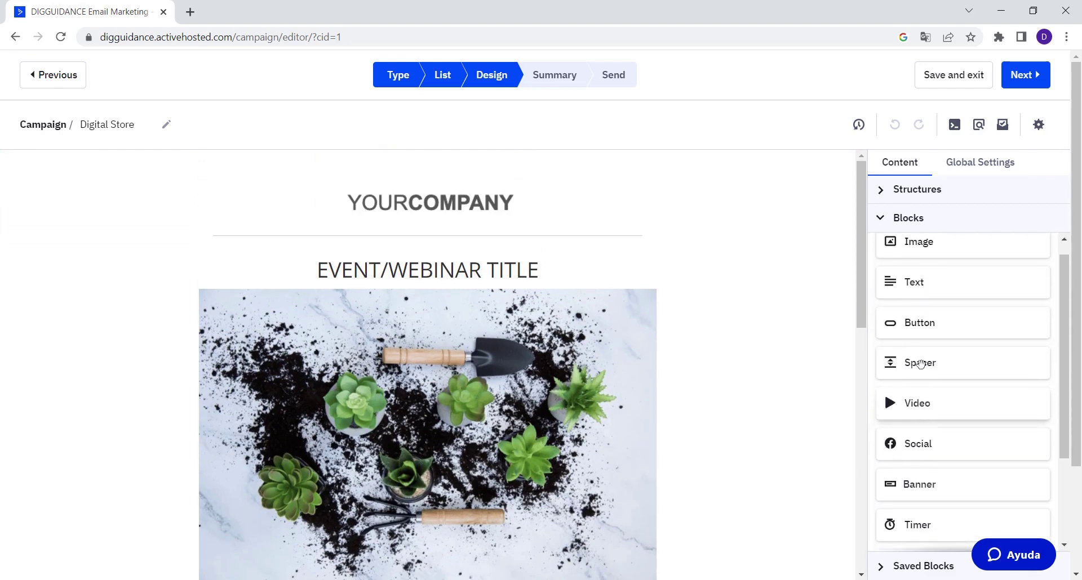
scroll(946, 319, down, 3)
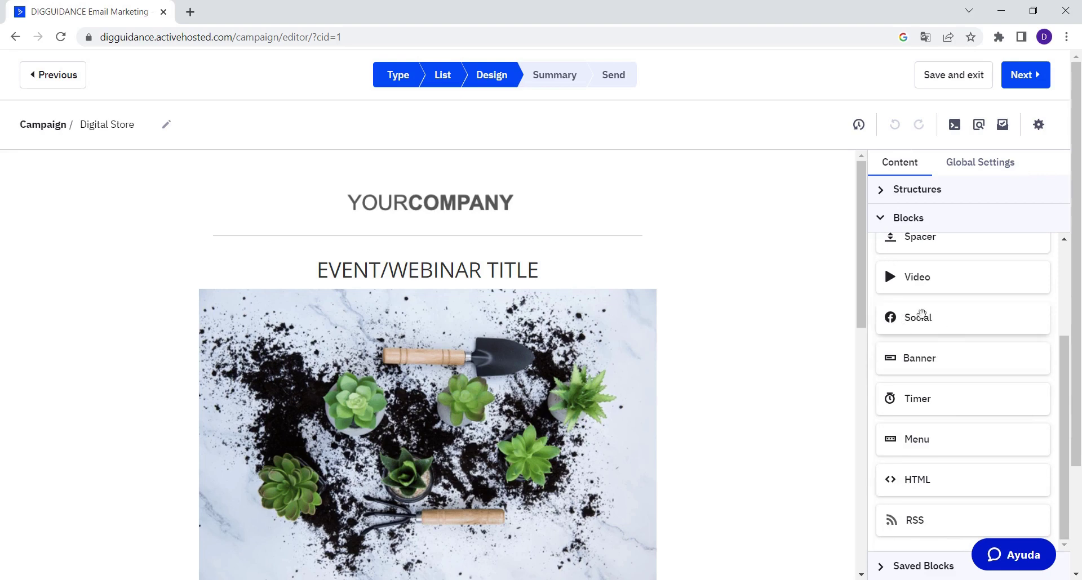
scroll(971, 401, down, 3)
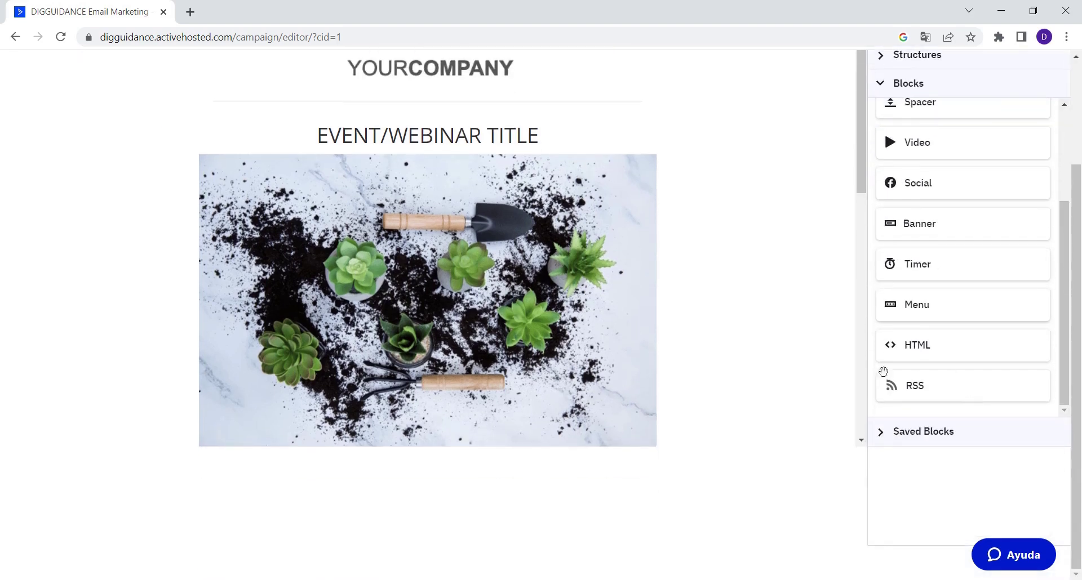
Keep the Event/Webinar email design as it is and proceed to the campaign summary.
scroll(878, 322, up, 3)
scroll(789, 248, up, 3)
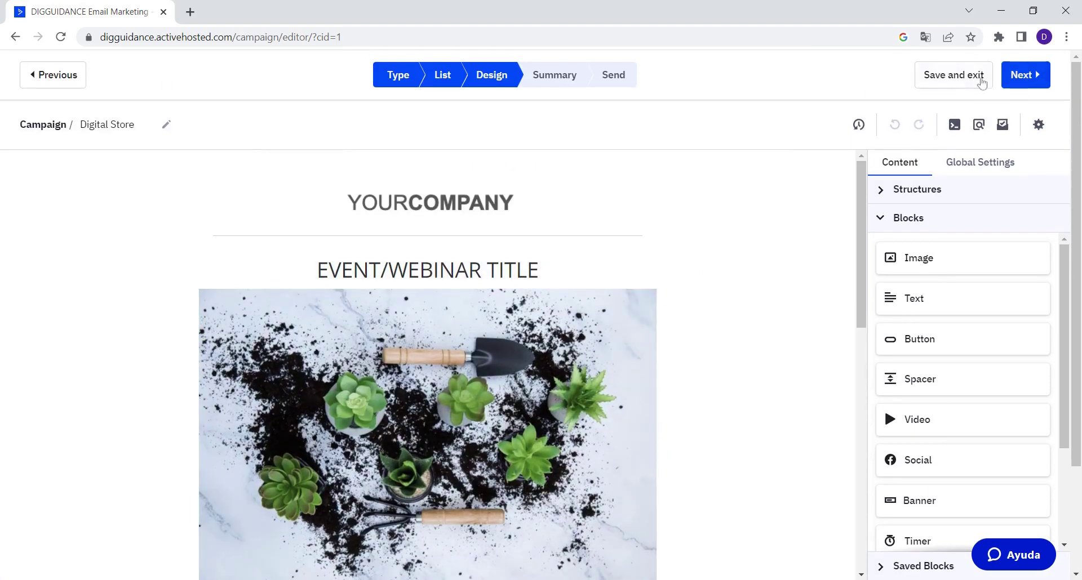
click(1033, 80)
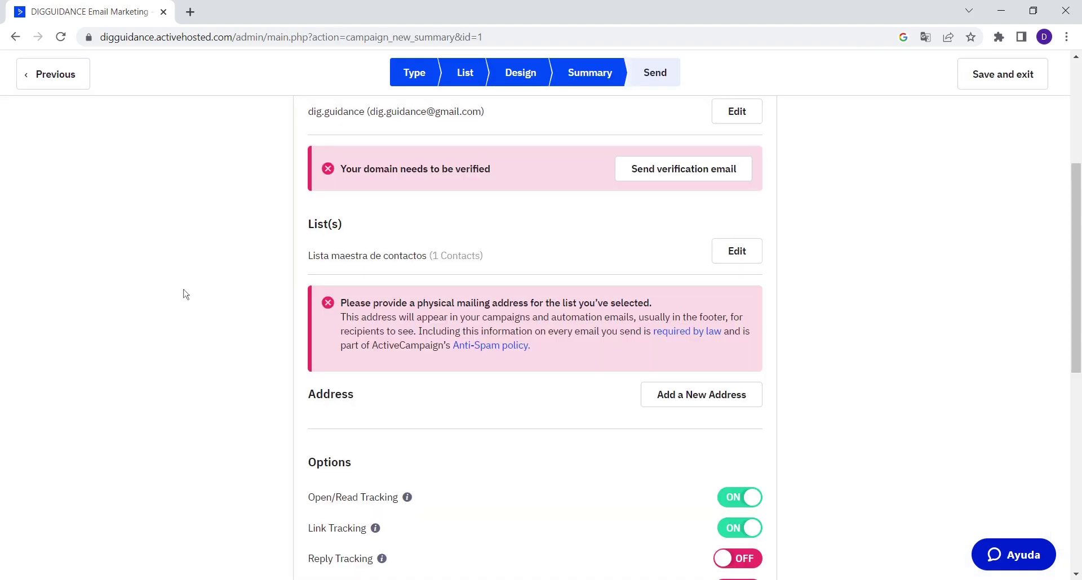
Review the campaign summary, covering the sender verification, list, mailing address, tracking options, archive setting, schedule and test email.
scroll(185, 294, down, 1)
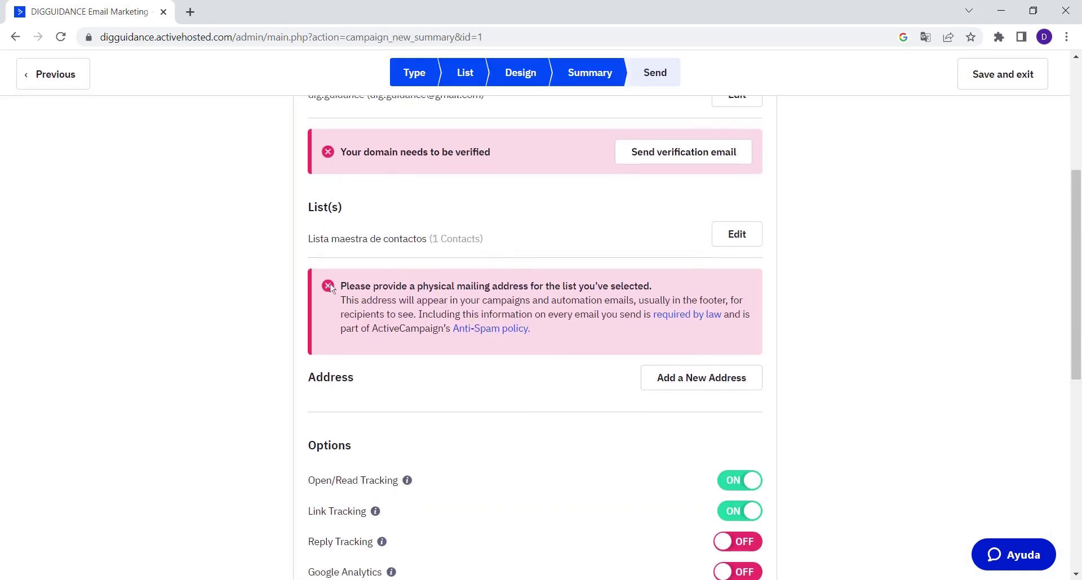
scroll(234, 293, down, 4)
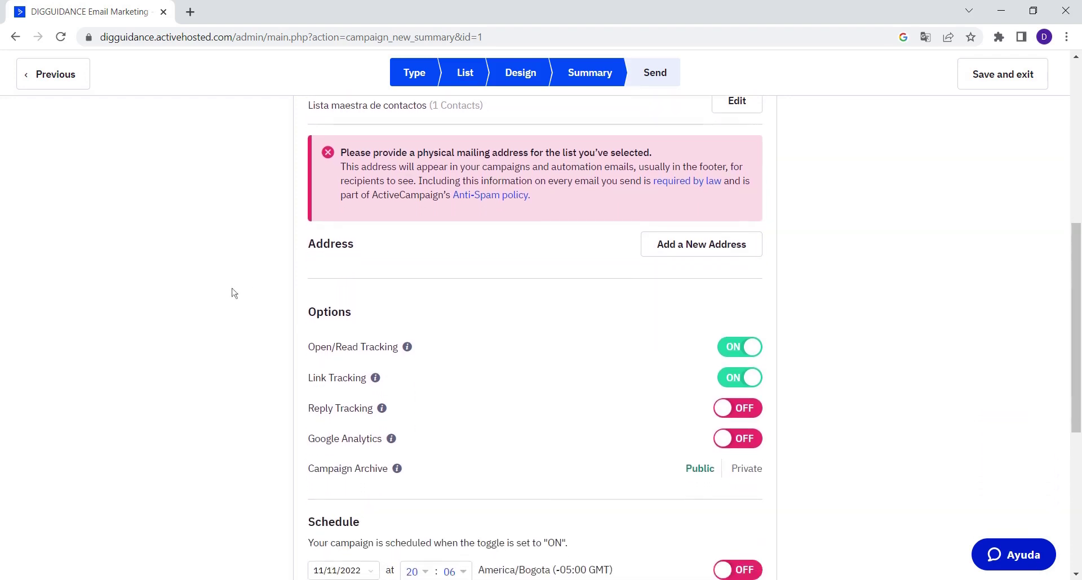
scroll(678, 361, down, 2)
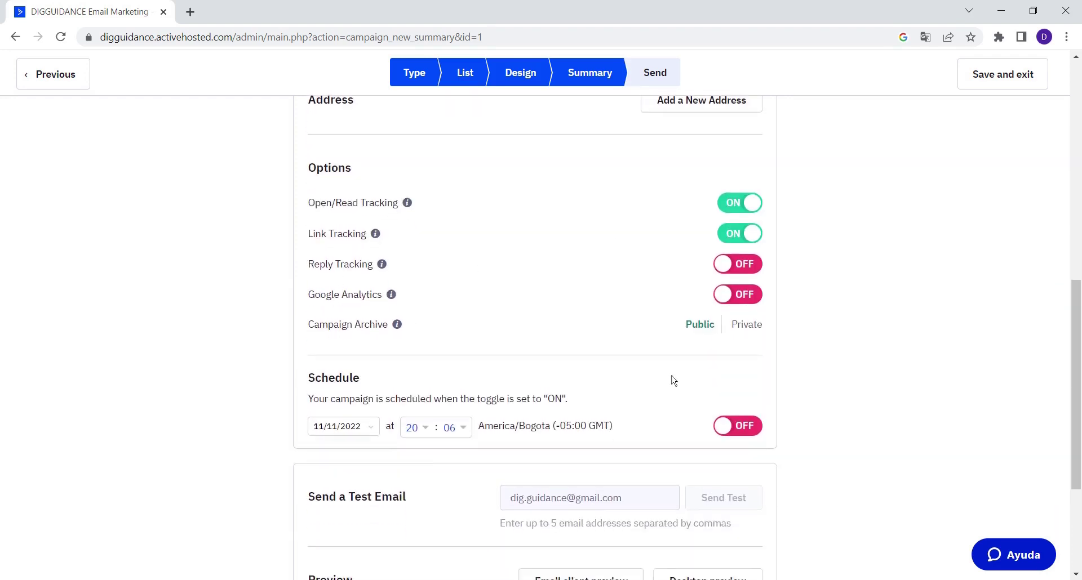
scroll(514, 297, up, 3)
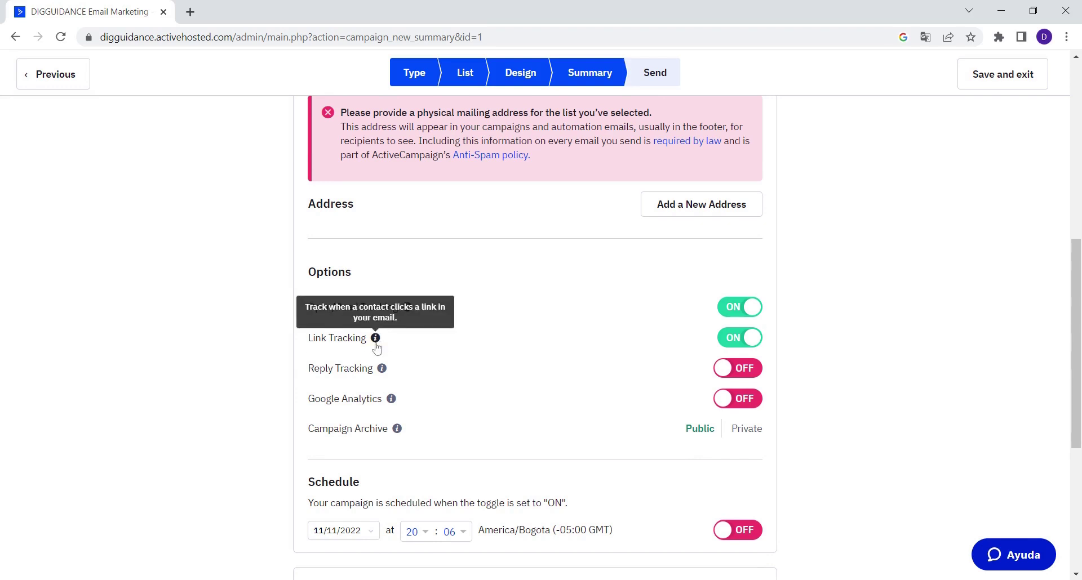
scroll(451, 346, down, 1)
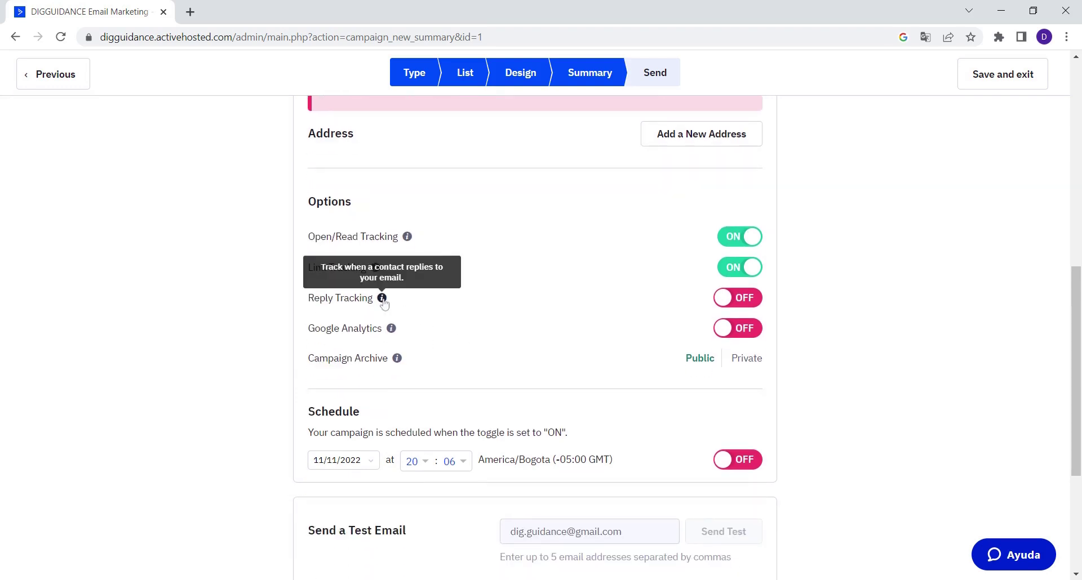
scroll(466, 302, down, 1)
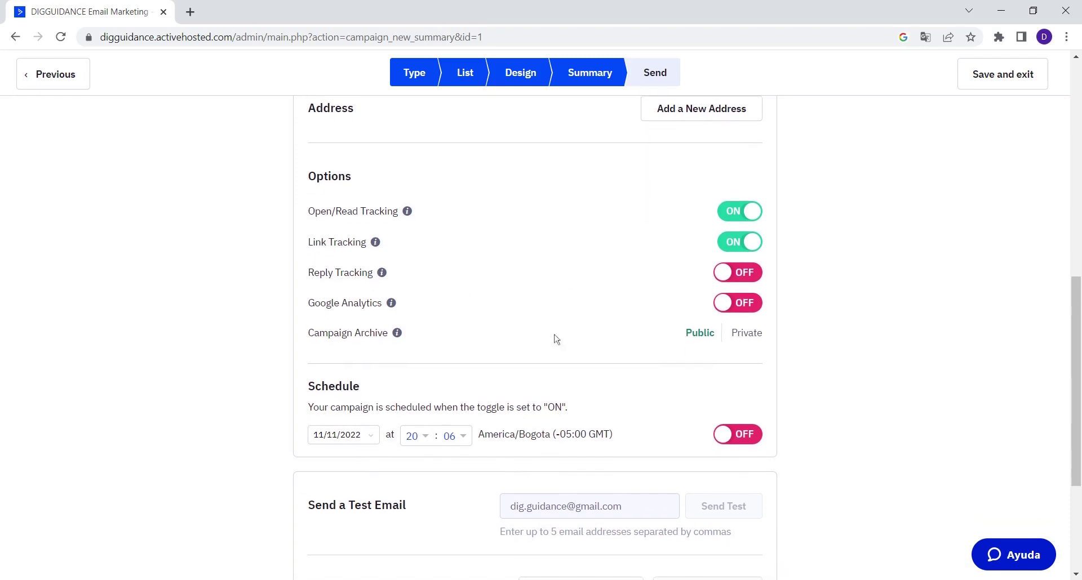
scroll(417, 383, down, 1)
scroll(789, 395, up, 8)
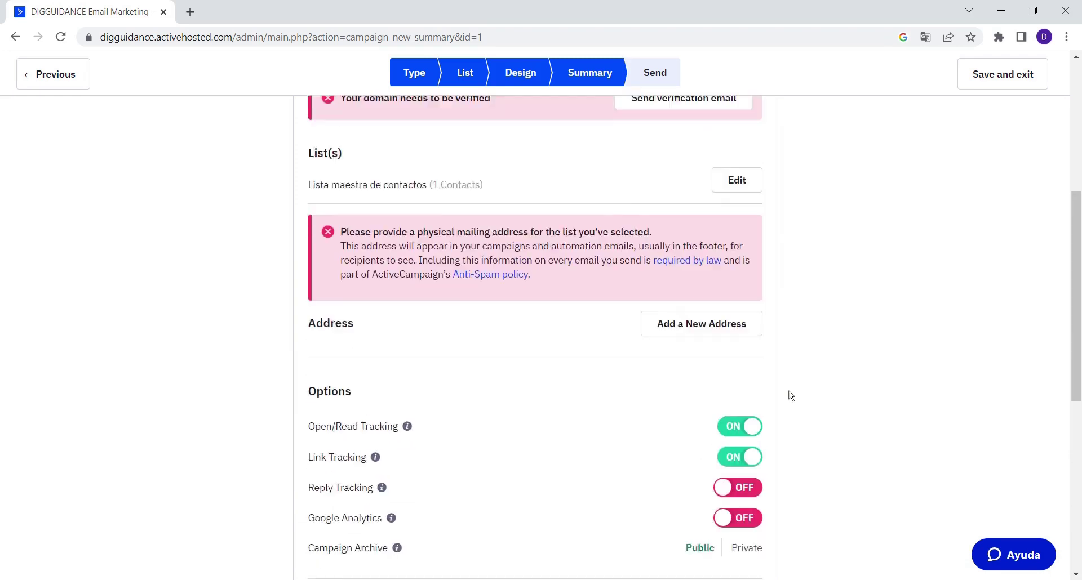
scroll(791, 397, up, 2)
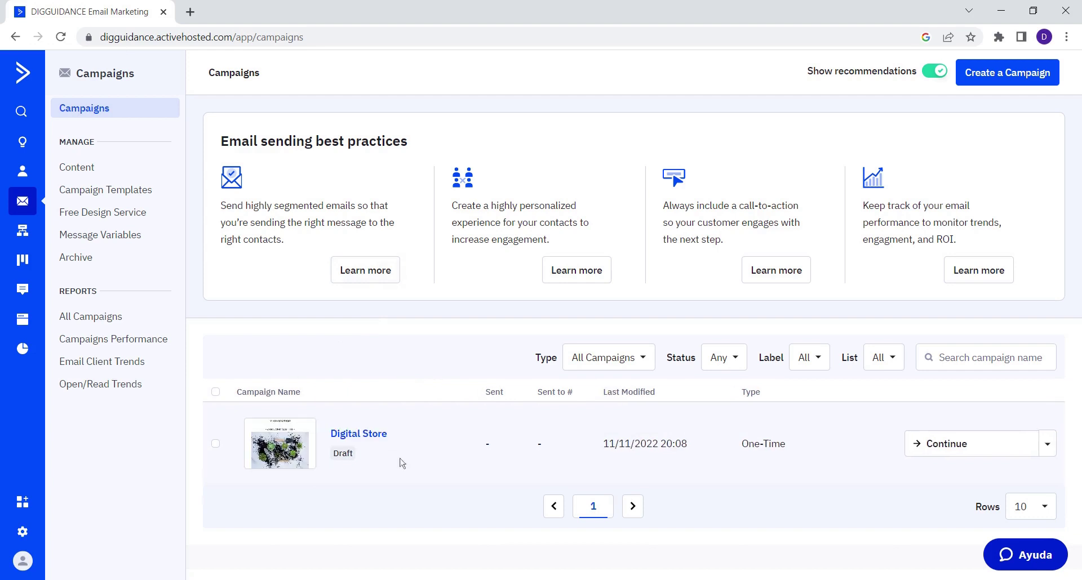
Check the Digital Store draft's further actions and look over the Automations section's welcome page and suggested recipes.
click(1047, 445)
click(21, 231)
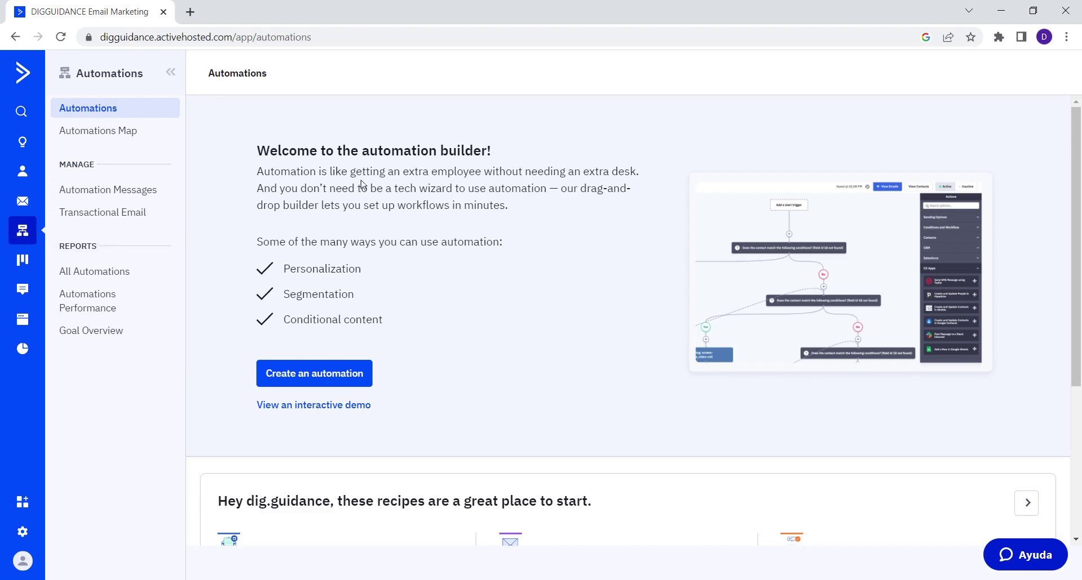
scroll(432, 261, down, 2)
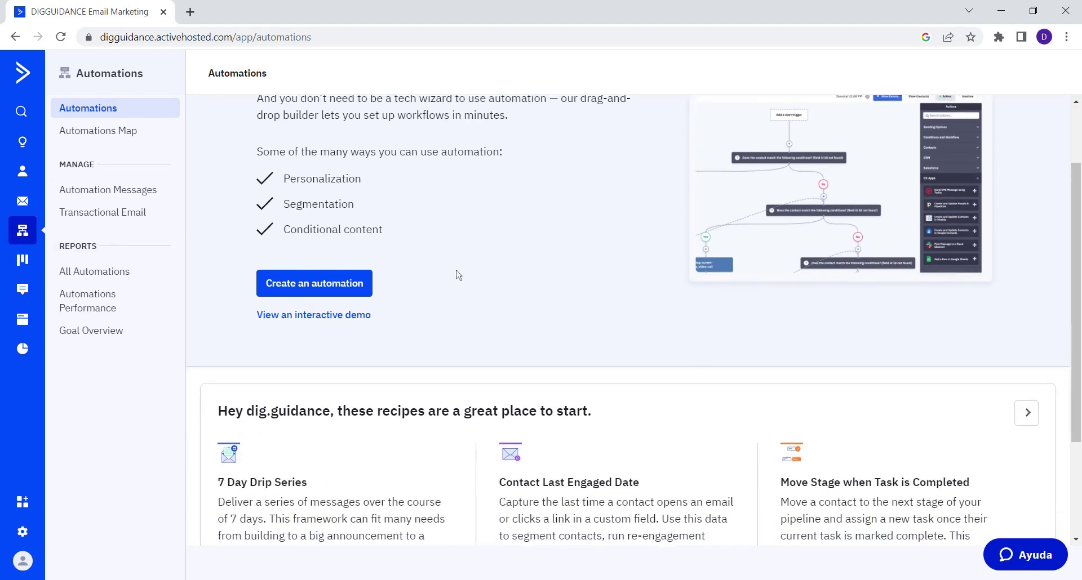
scroll(457, 276, up, 2)
scroll(634, 327, down, 1)
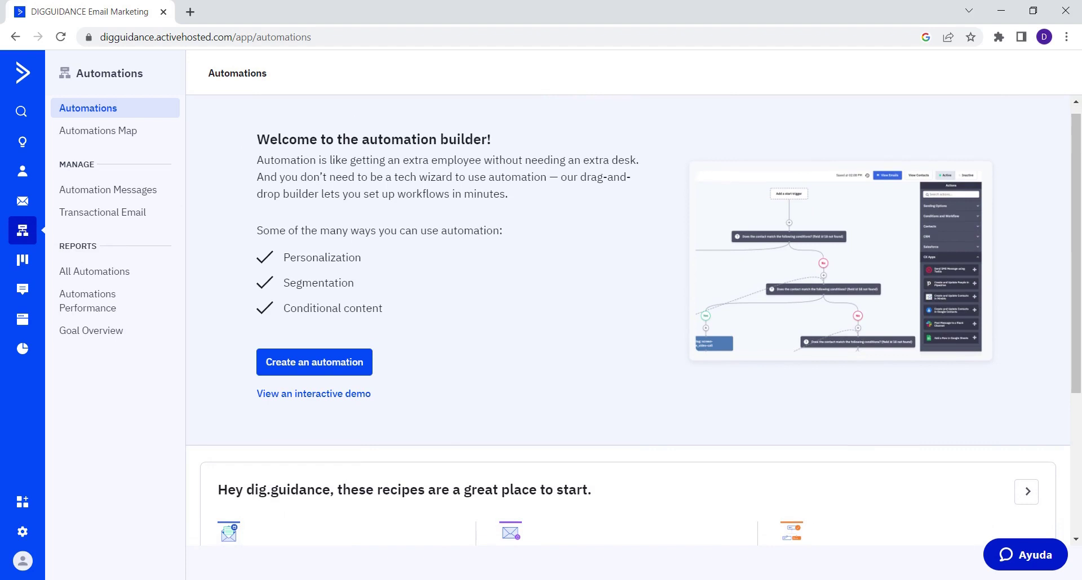
scroll(251, 345, up, 1)
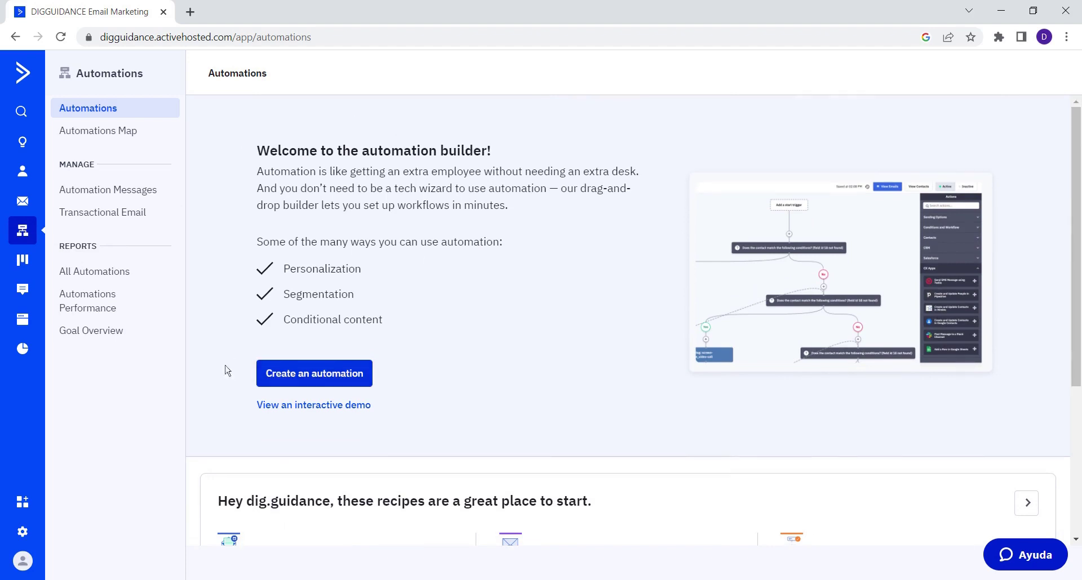
Start creating an automation and browse the list of all recipes.
click(314, 379)
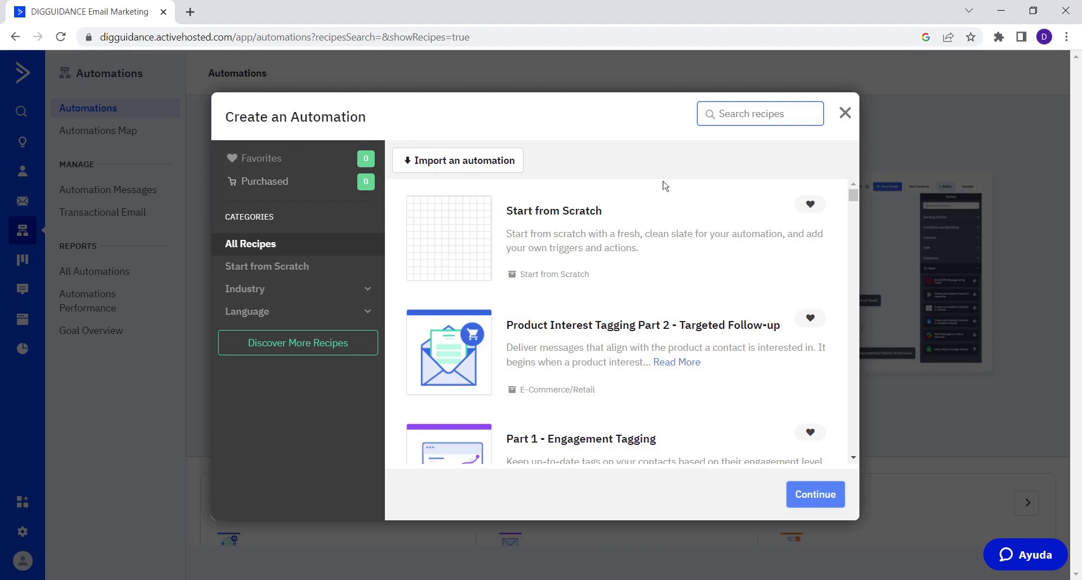
scroll(620, 192, down, 1)
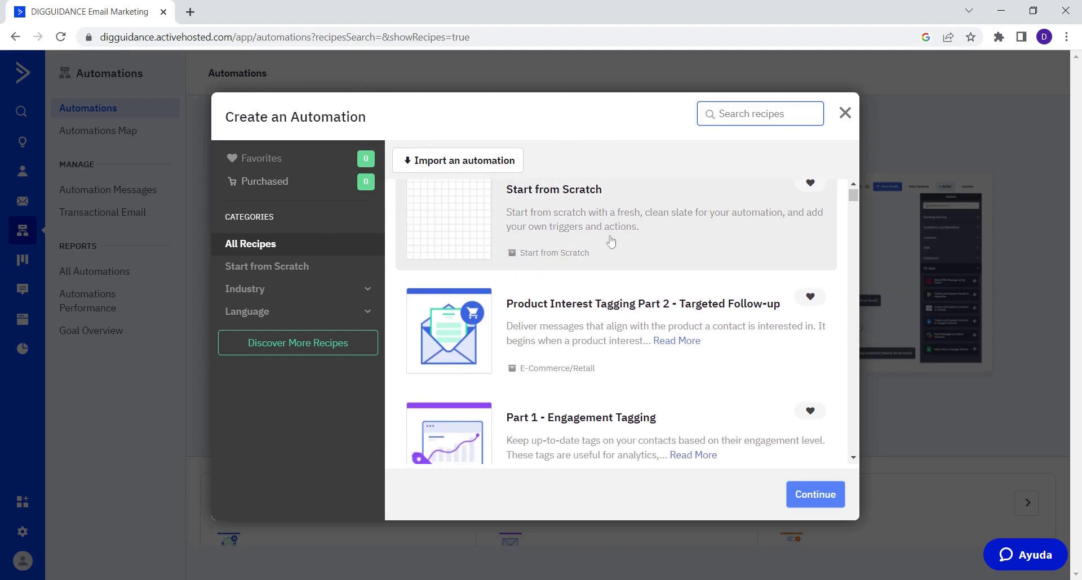
scroll(580, 288, down, 1)
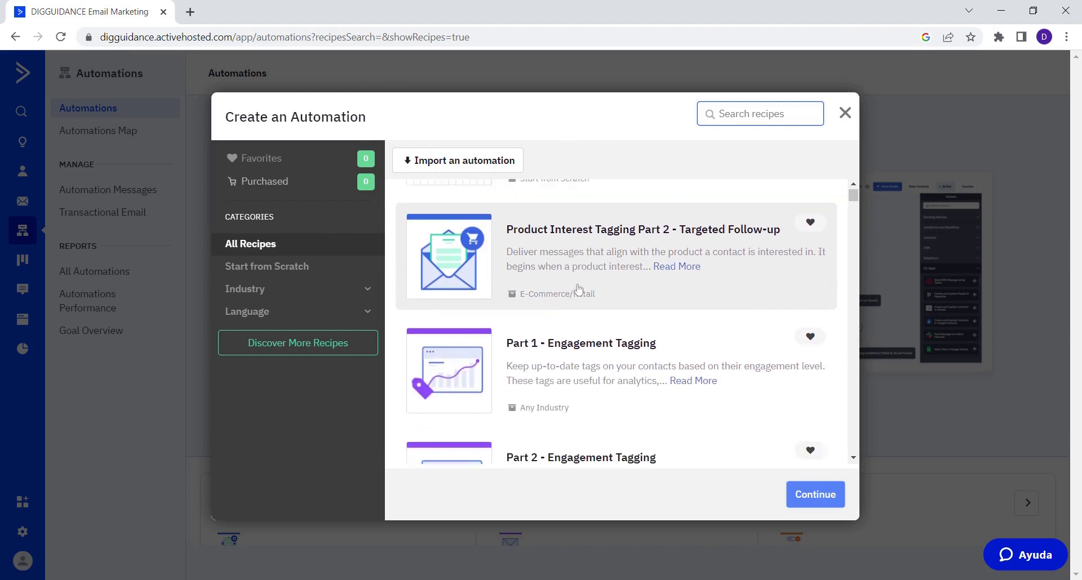
scroll(447, 248, up, 2)
scroll(562, 284, down, 2)
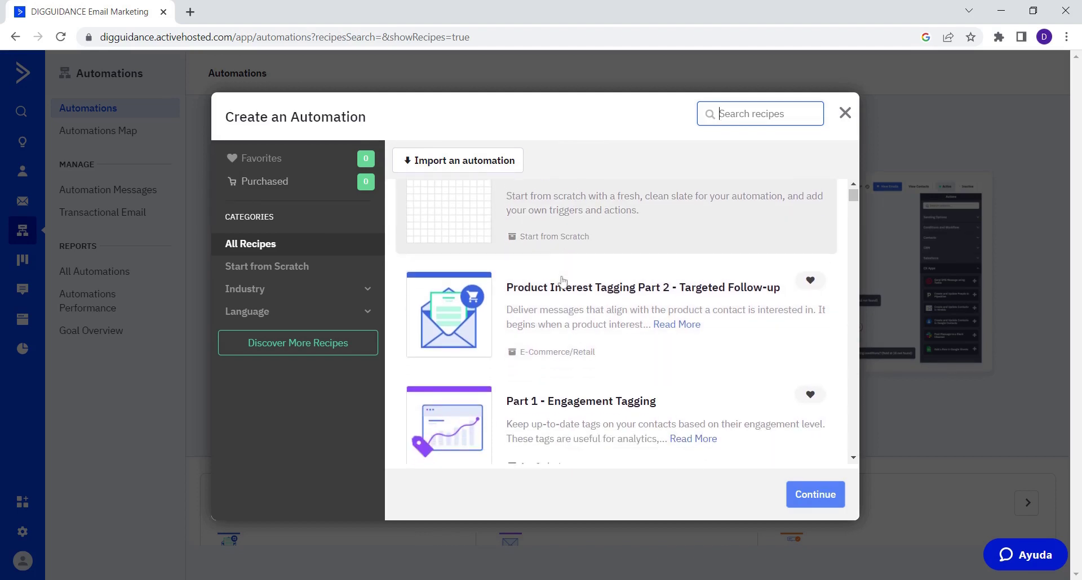
scroll(566, 350, down, 3)
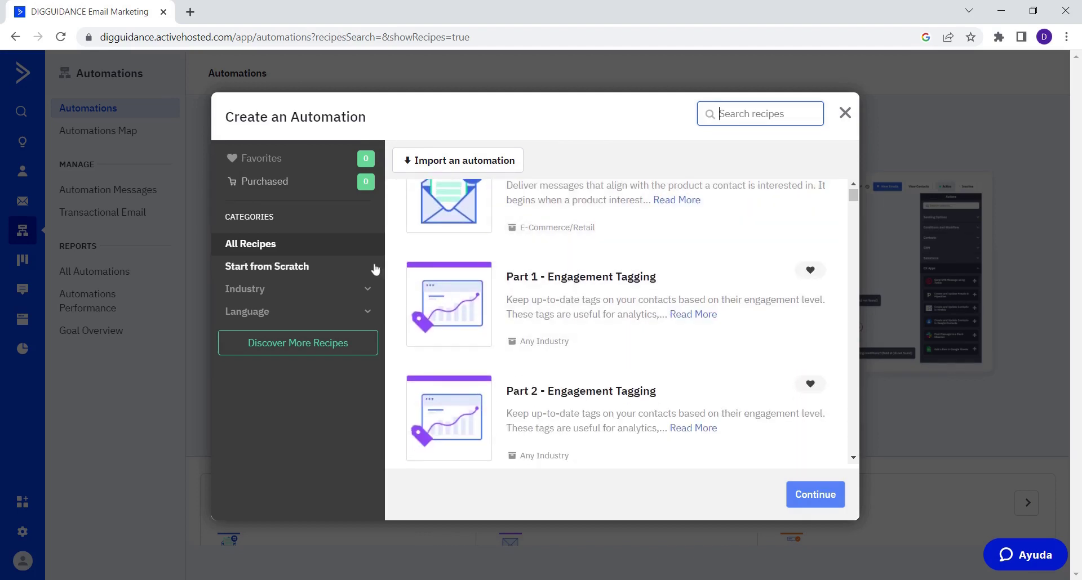
Look through the industry categories of automation recipes, from Accounting/Financial to Non-Profit.
click(369, 291)
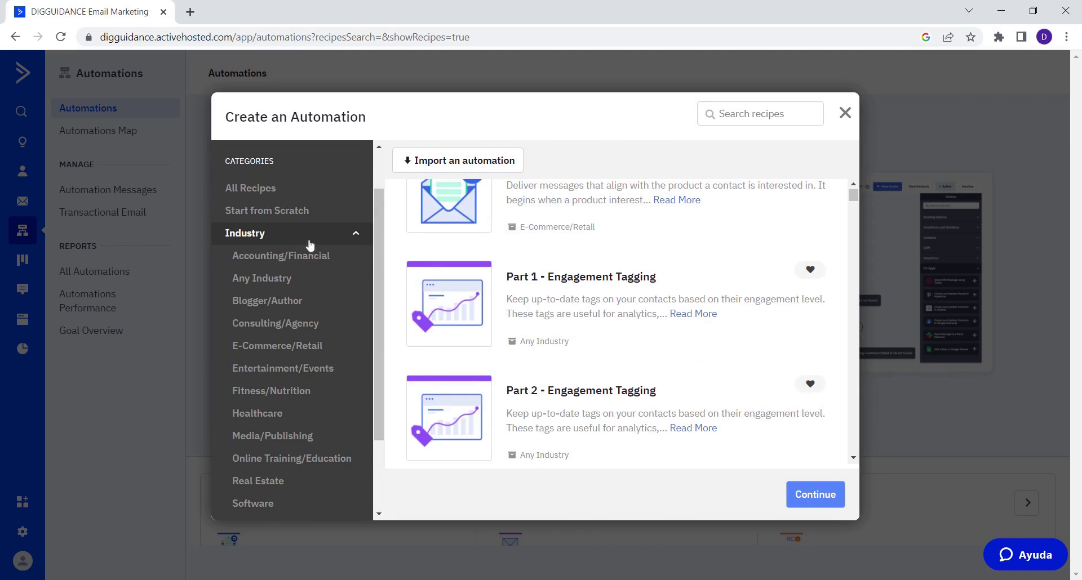
scroll(304, 288, down, 1)
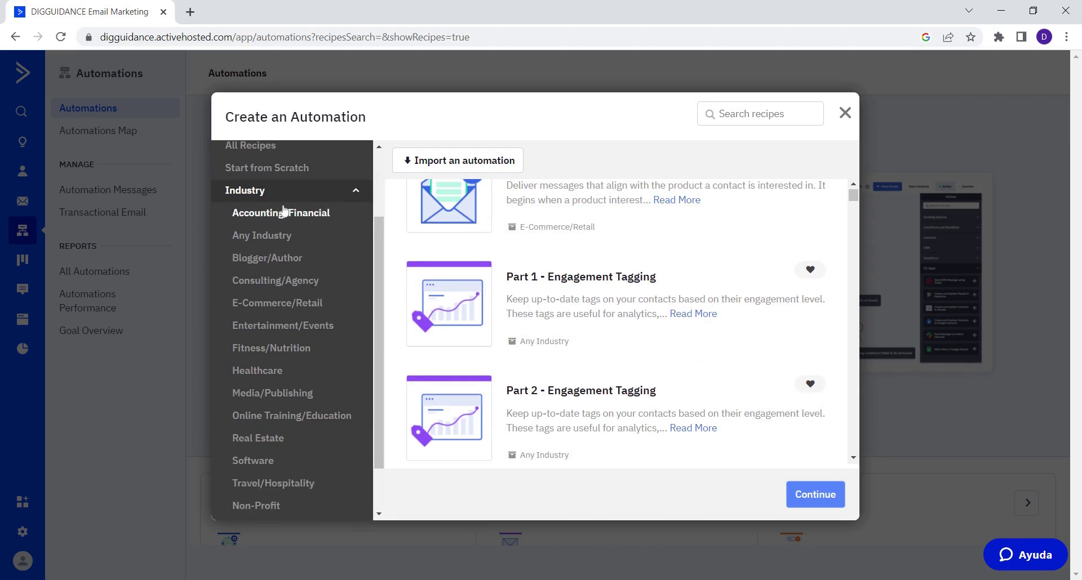
scroll(283, 210, up, 2)
scroll(290, 343, down, 3)
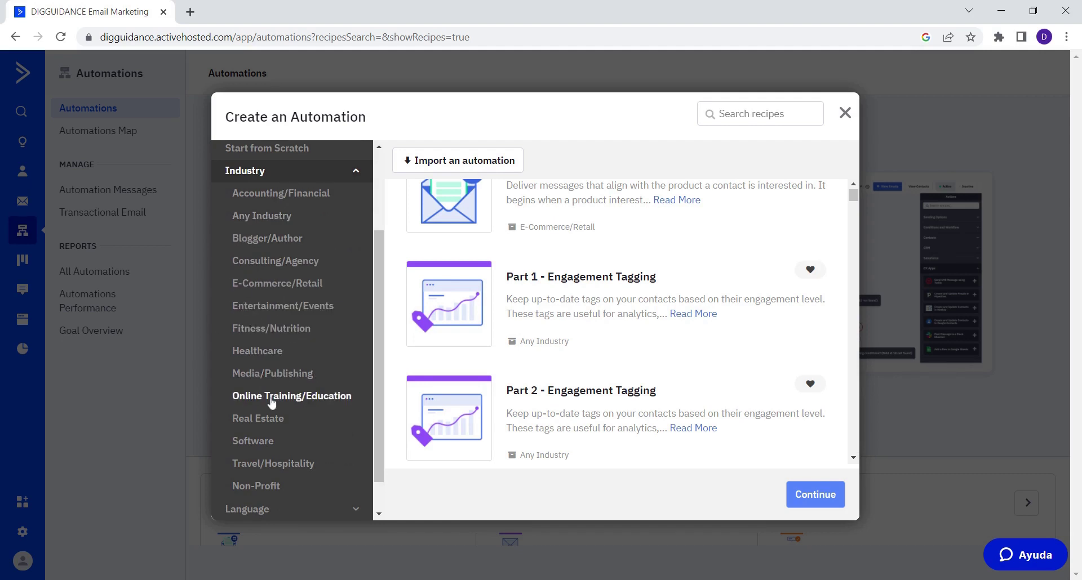
scroll(271, 403, down, 1)
Filter the automation recipes by language to Spanish and view the first ones listed.
click(247, 469)
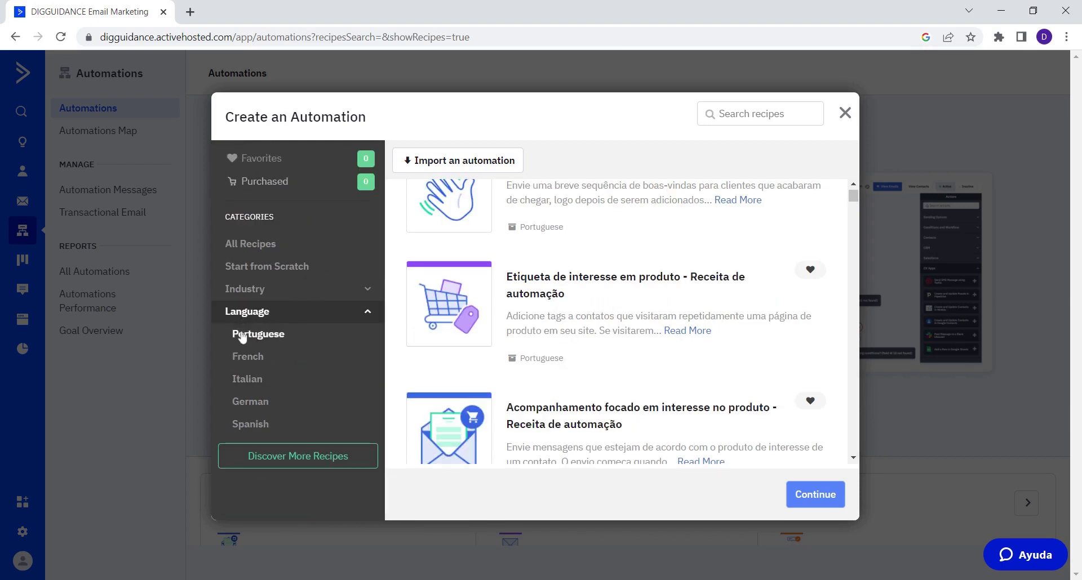
click(261, 425)
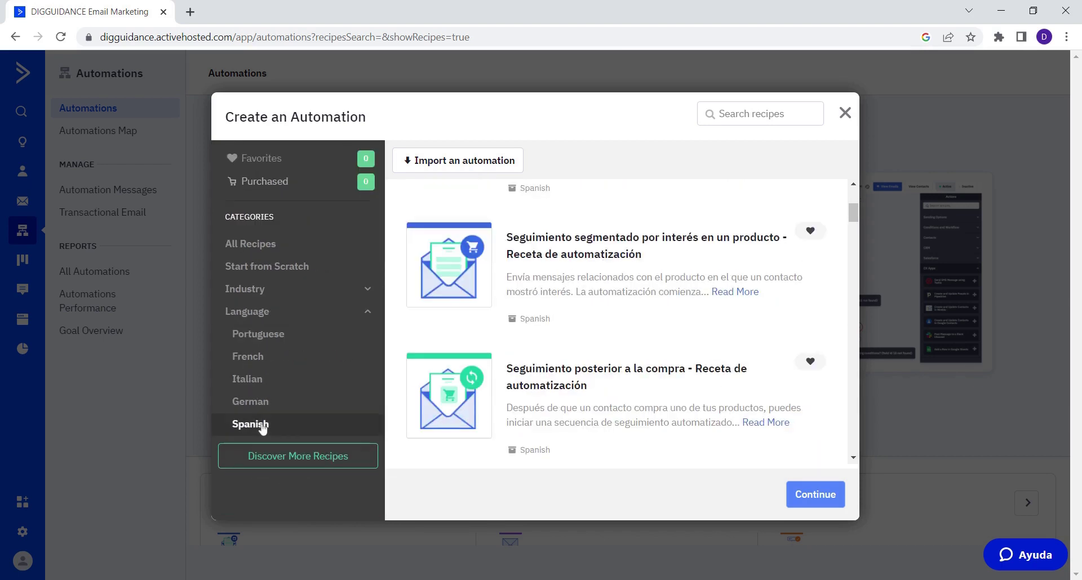
scroll(649, 324, up, 3)
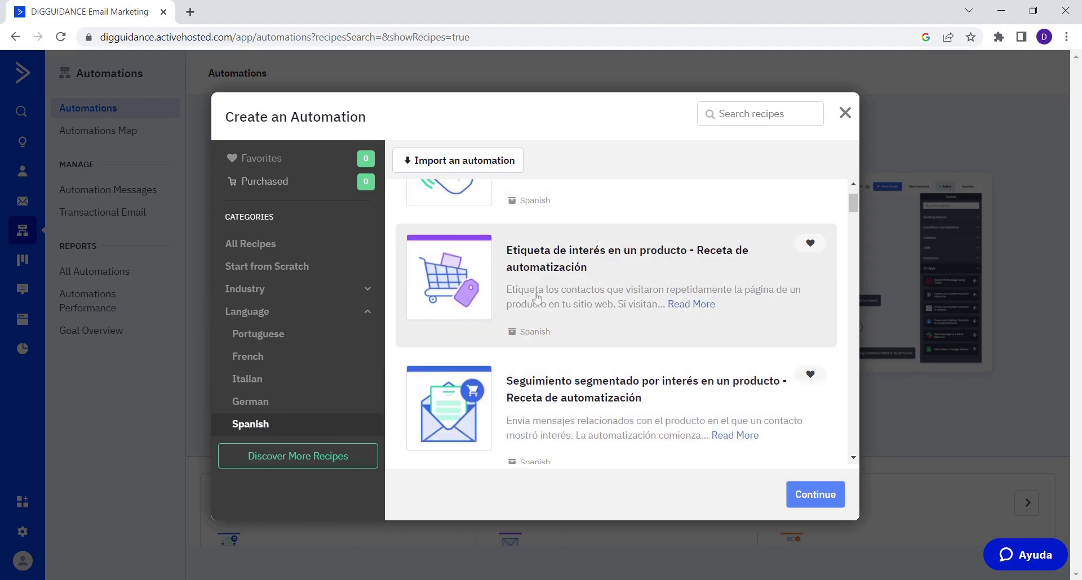
scroll(649, 324, up, 3)
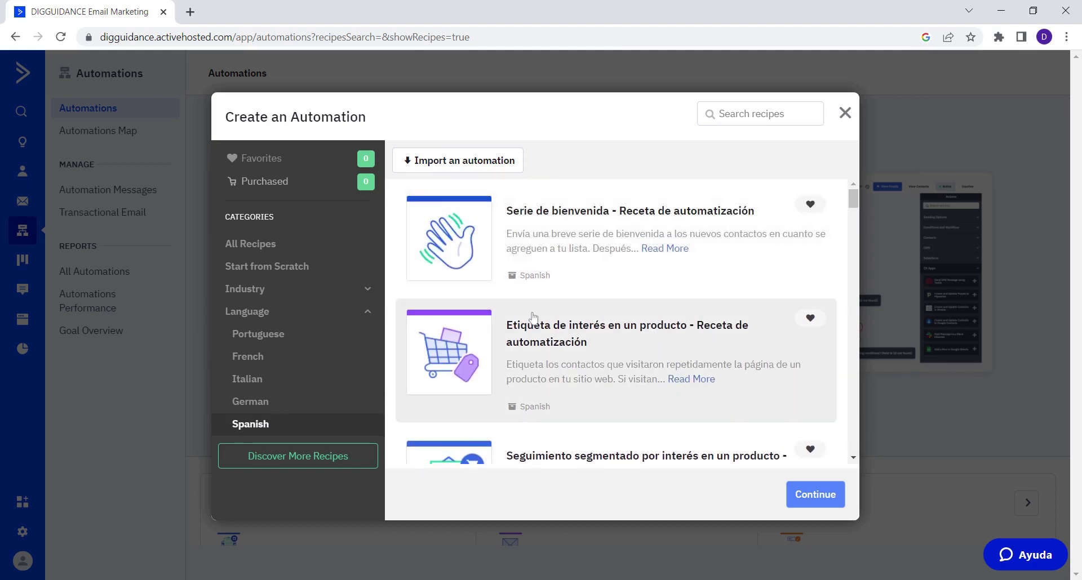
Create an automation from the recipe "Etiqueta de interés en un producto" and look over its workflow of conditions and tags.
scroll(729, 259, down, 2)
scroll(563, 349, down, 3)
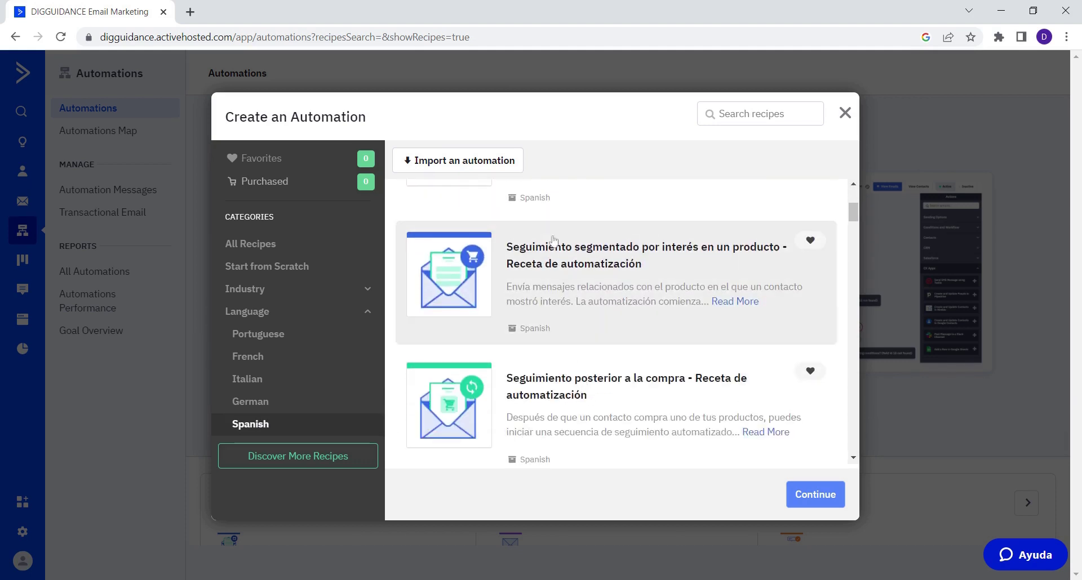
scroll(623, 341, down, 4)
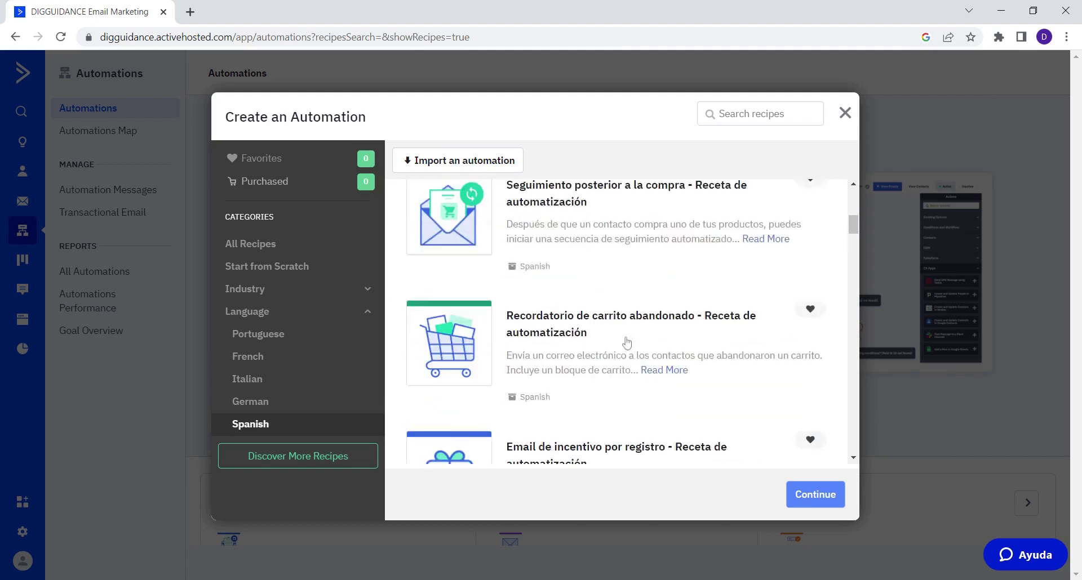
scroll(500, 376, up, 4)
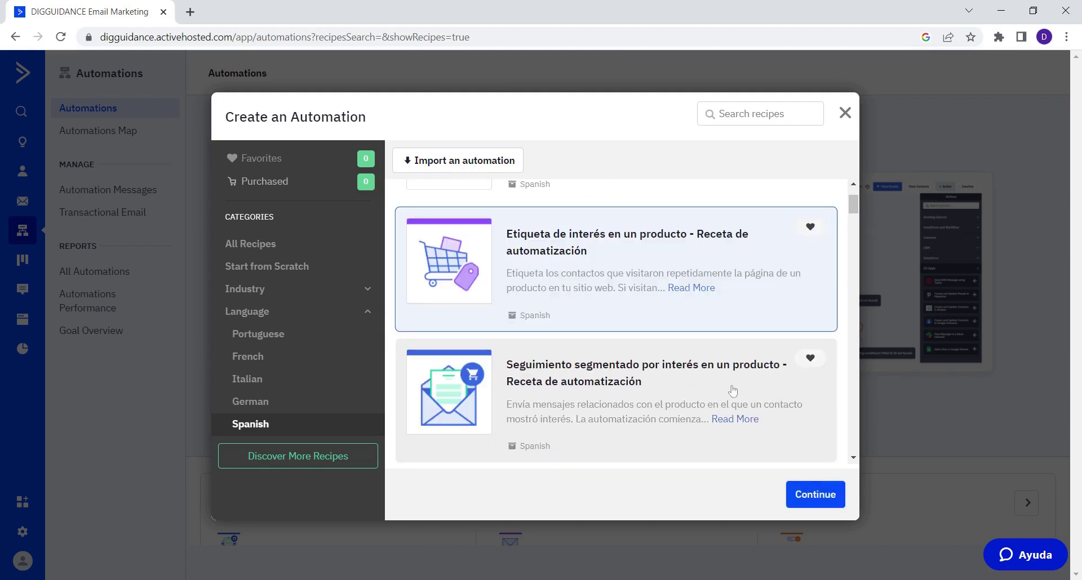
click(822, 499)
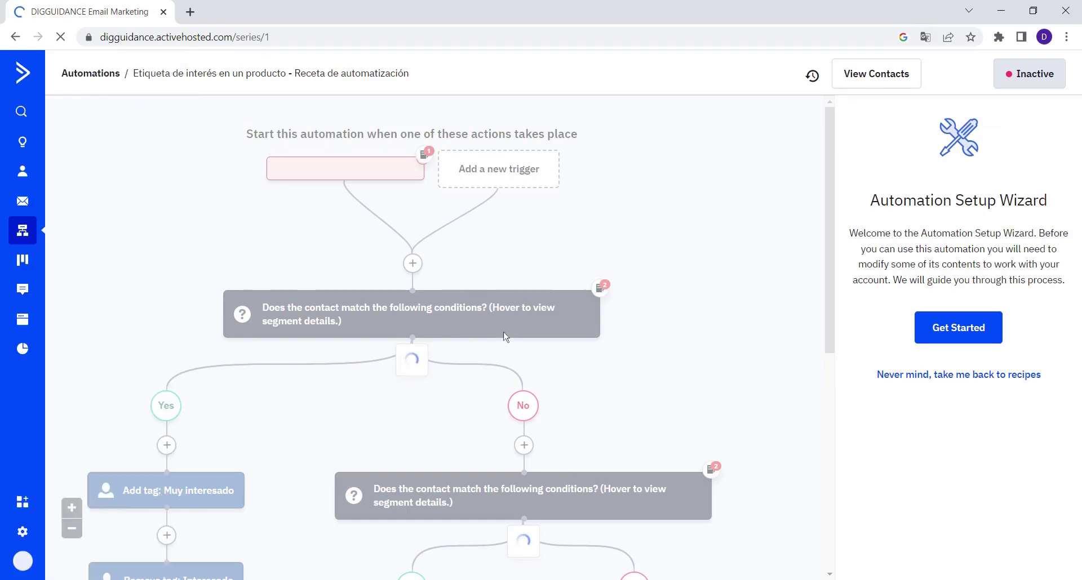
scroll(376, 351, down, 5)
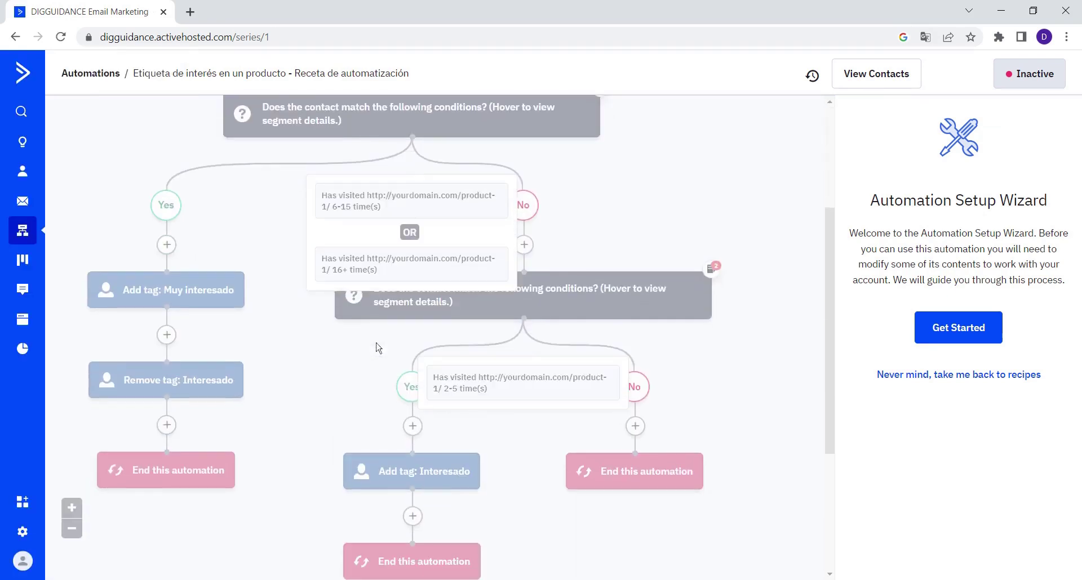
View the Conversations section's trial page and the Website section's forms.
click(21, 290)
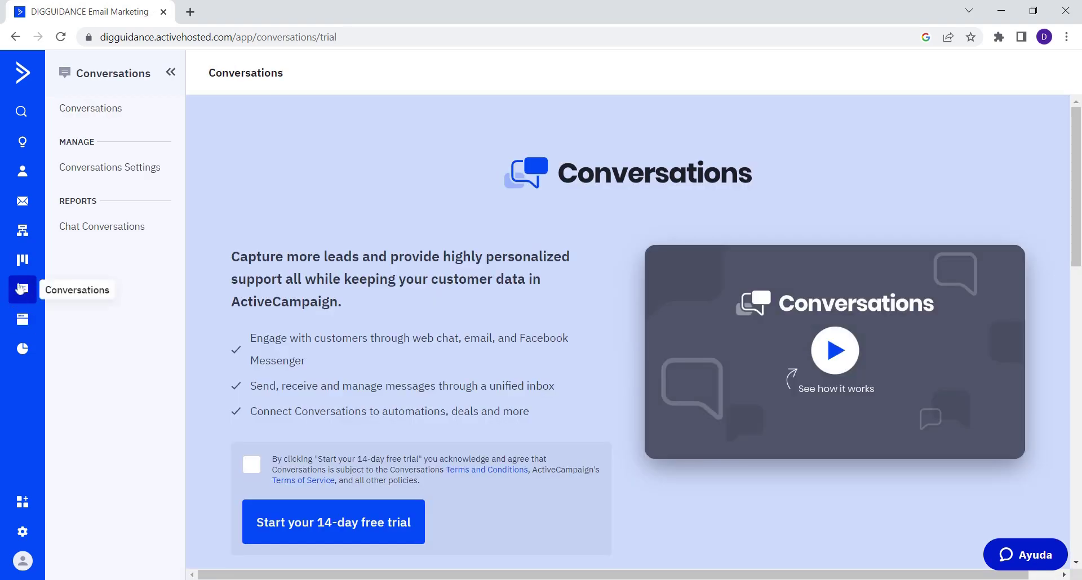
scroll(628, 338, down, 2)
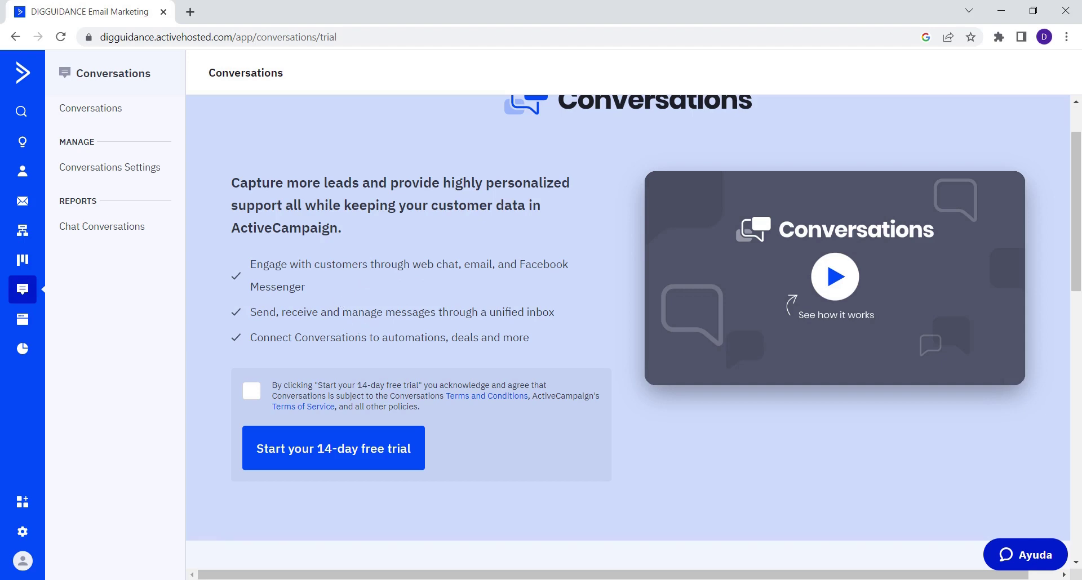
click(23, 320)
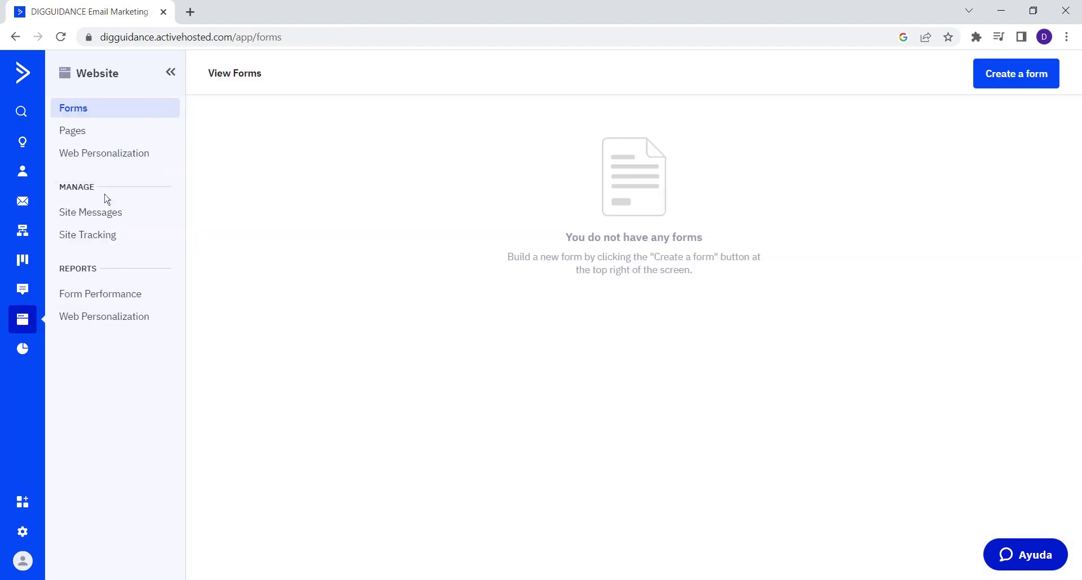
View the campaign reports in the Reports section.
click(26, 355)
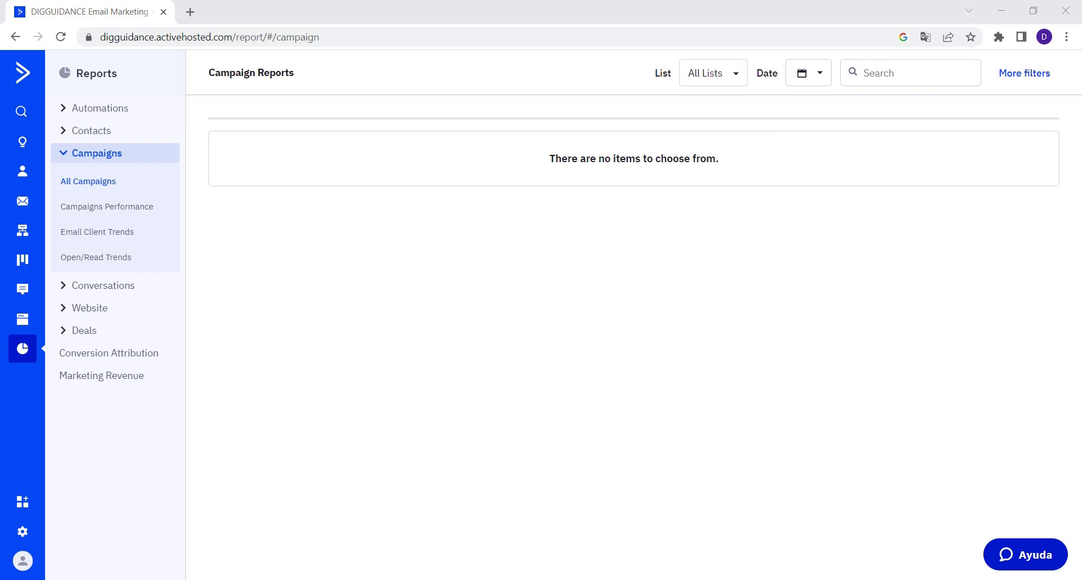
click(748, 390)
click(749, 390)
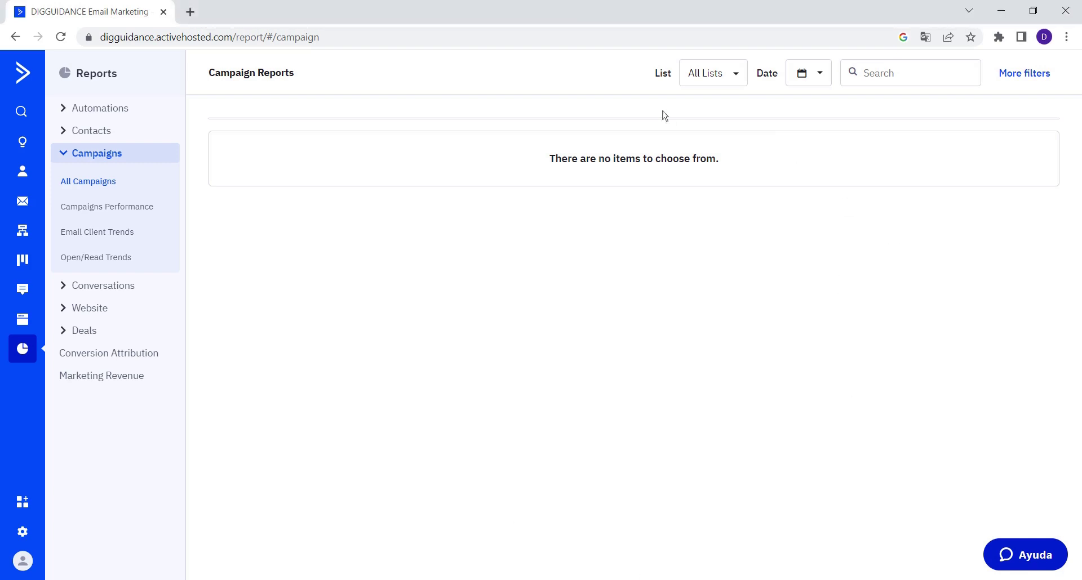